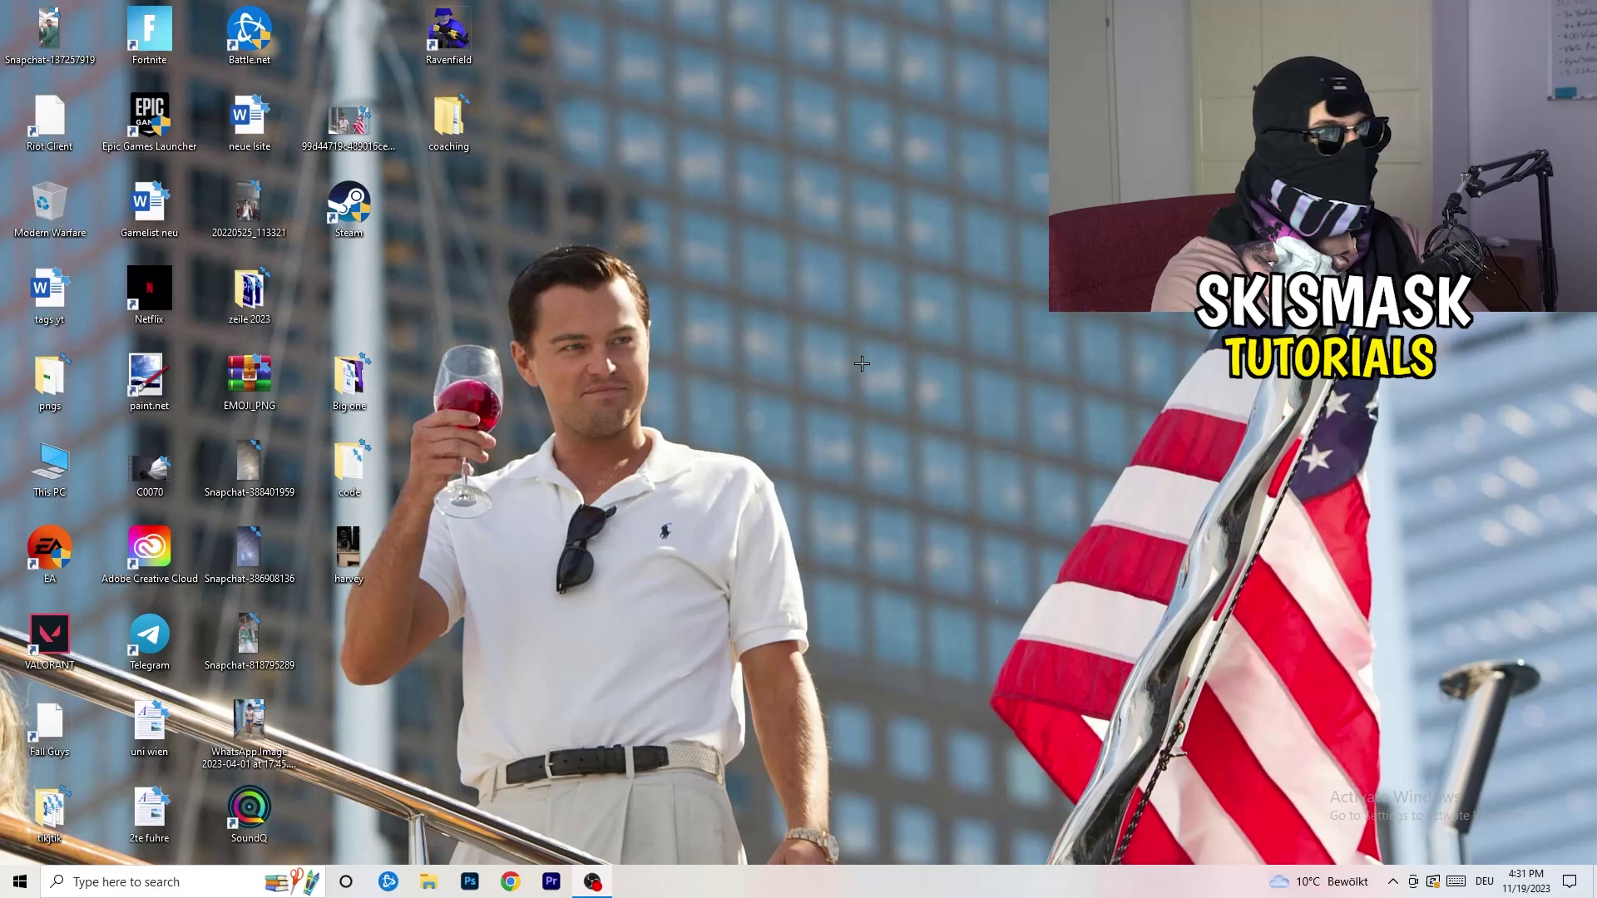
# - Launch NVIDIA Control Panel from the desktop context menu, showing the Change Resolution page
pyautogui.rightClick(857, 297)
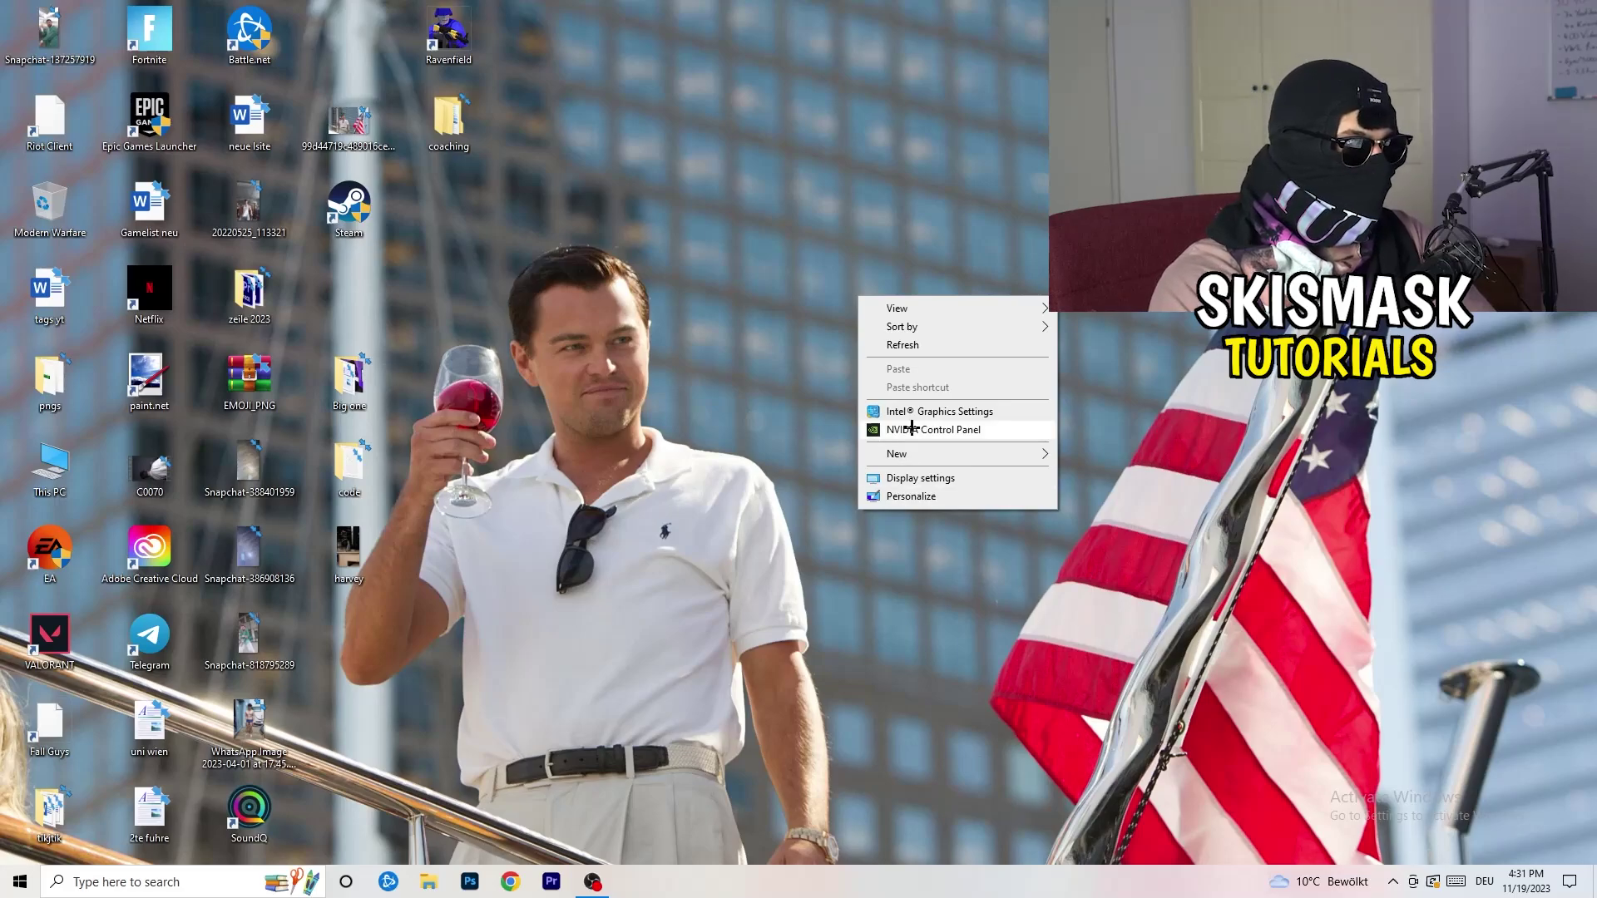
pyautogui.click(1119, 585)
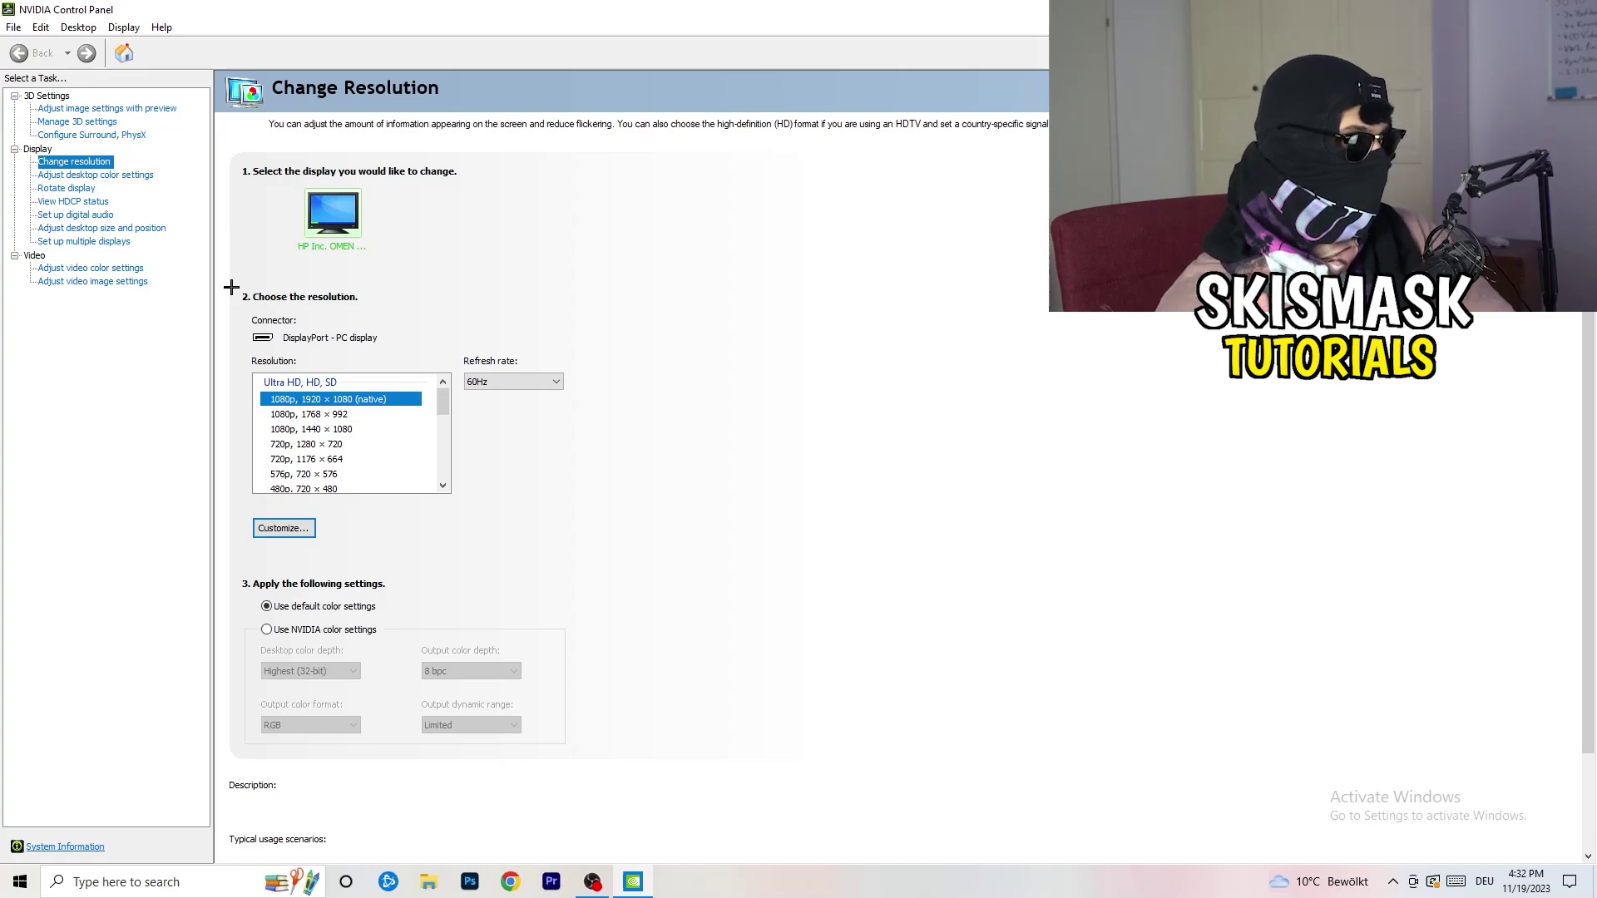
# - Start a new custom resolution sized 1440 × 1040
pyautogui.click(287, 528)
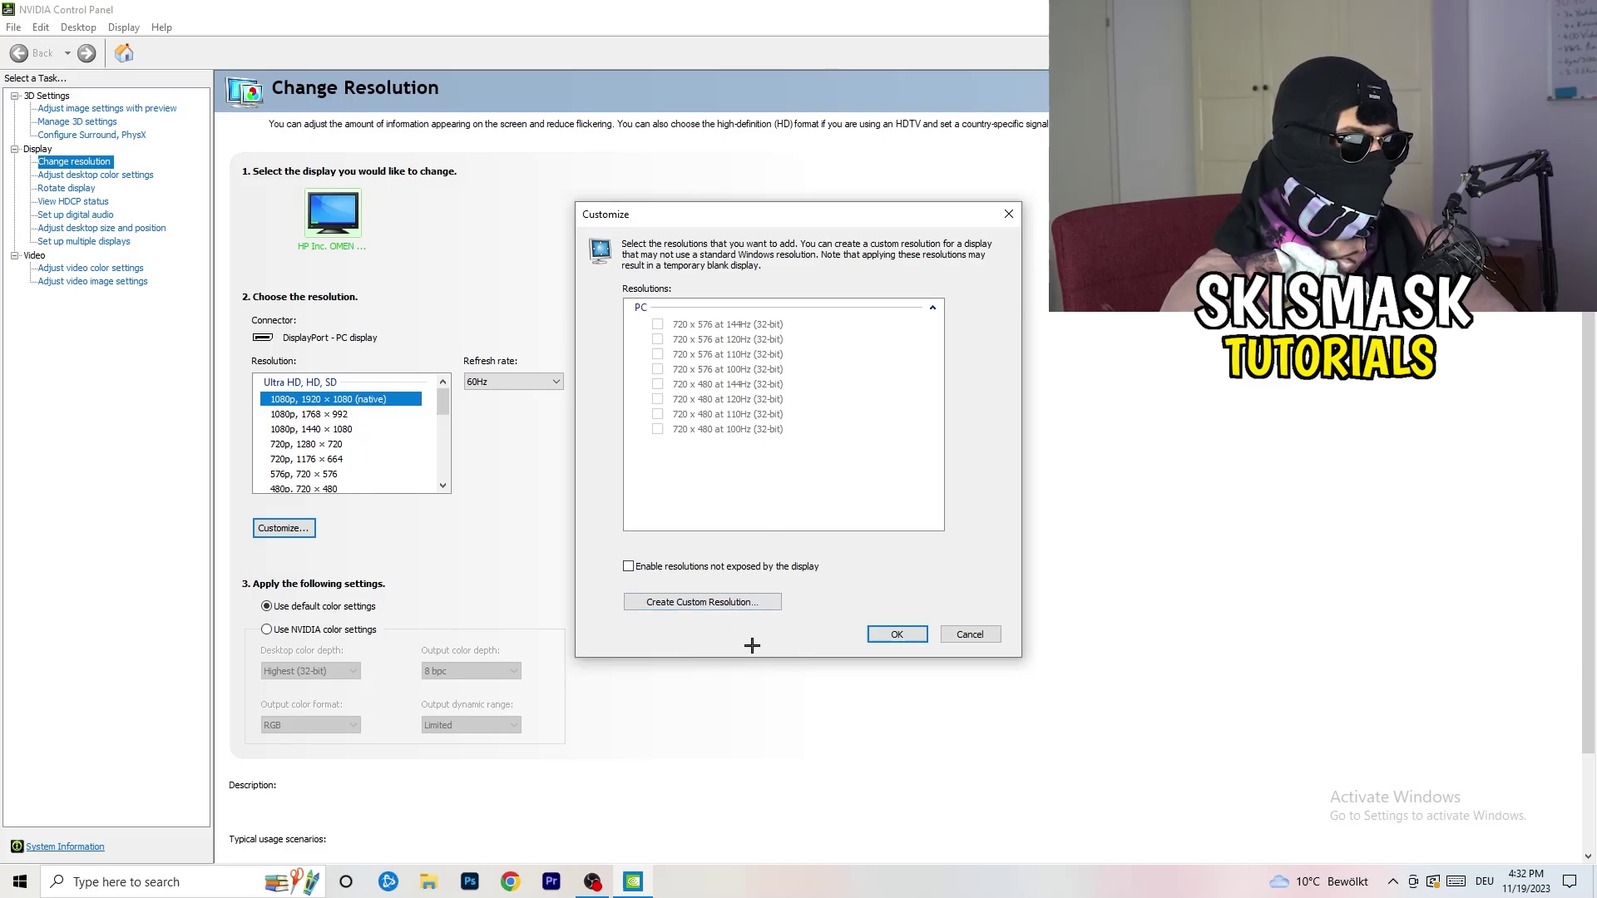
pyautogui.click(732, 604)
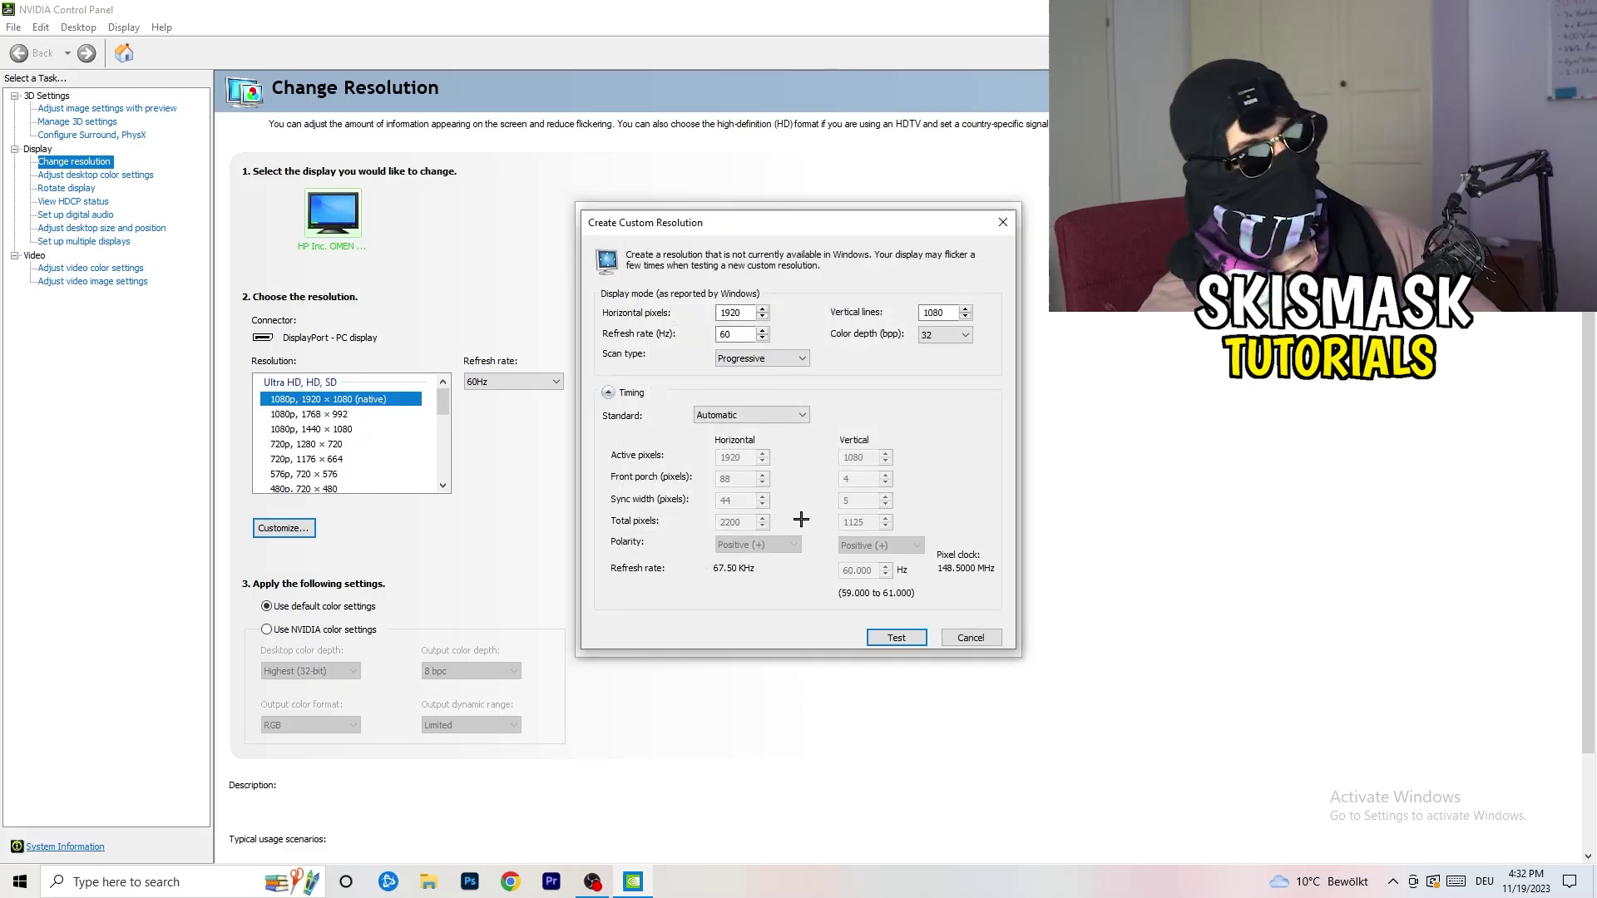
pyautogui.doubleClick(736, 312)
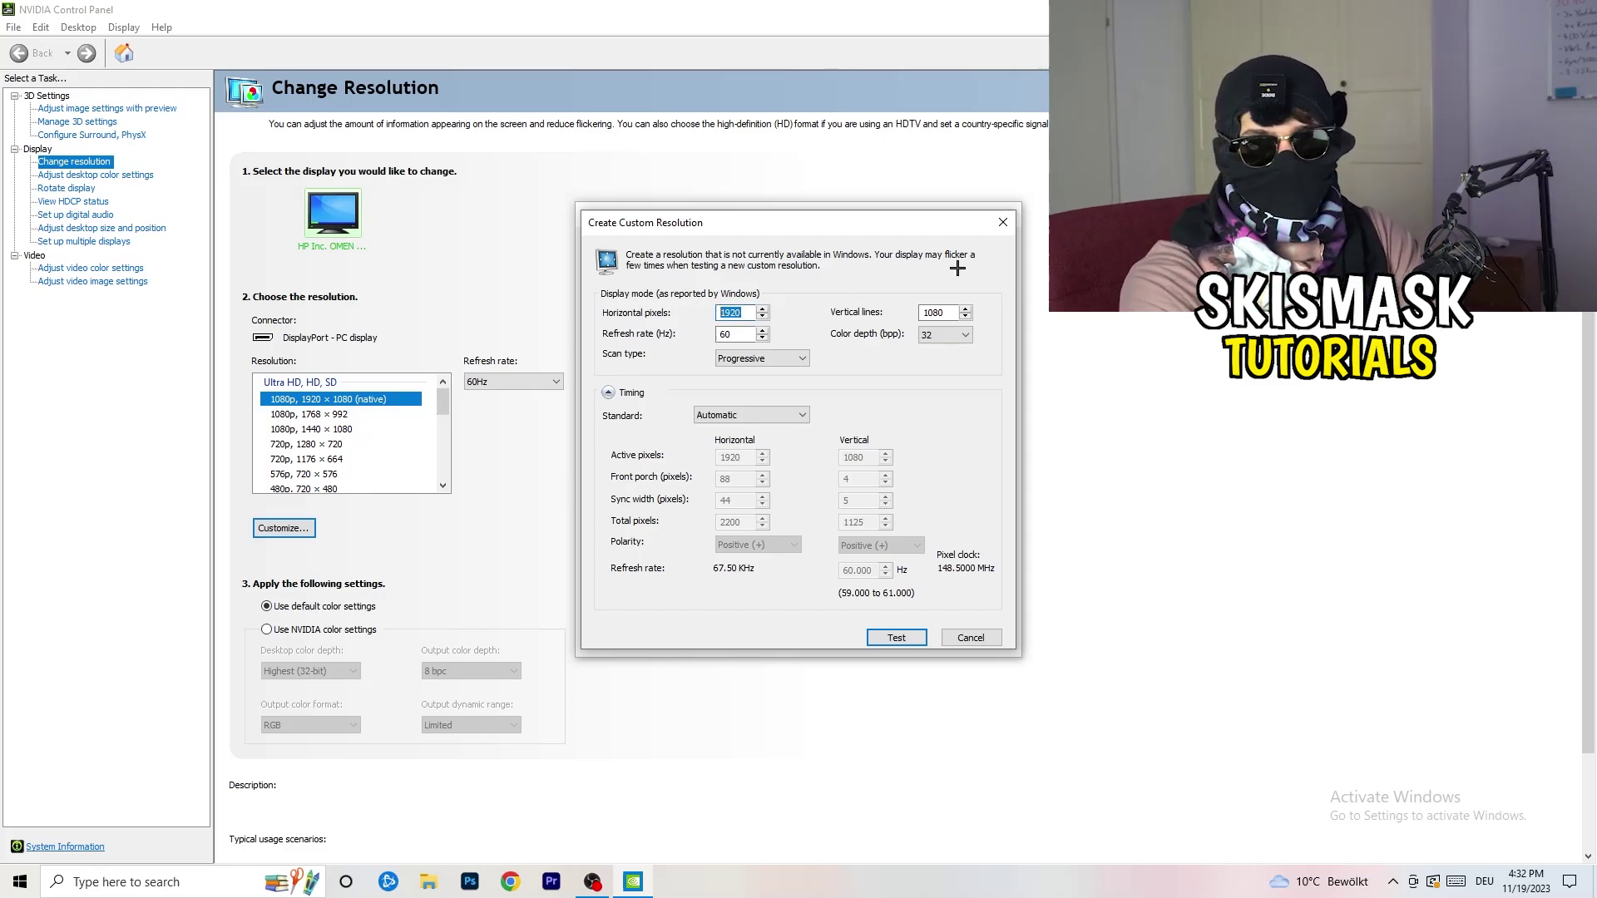
pyautogui.write('1140')
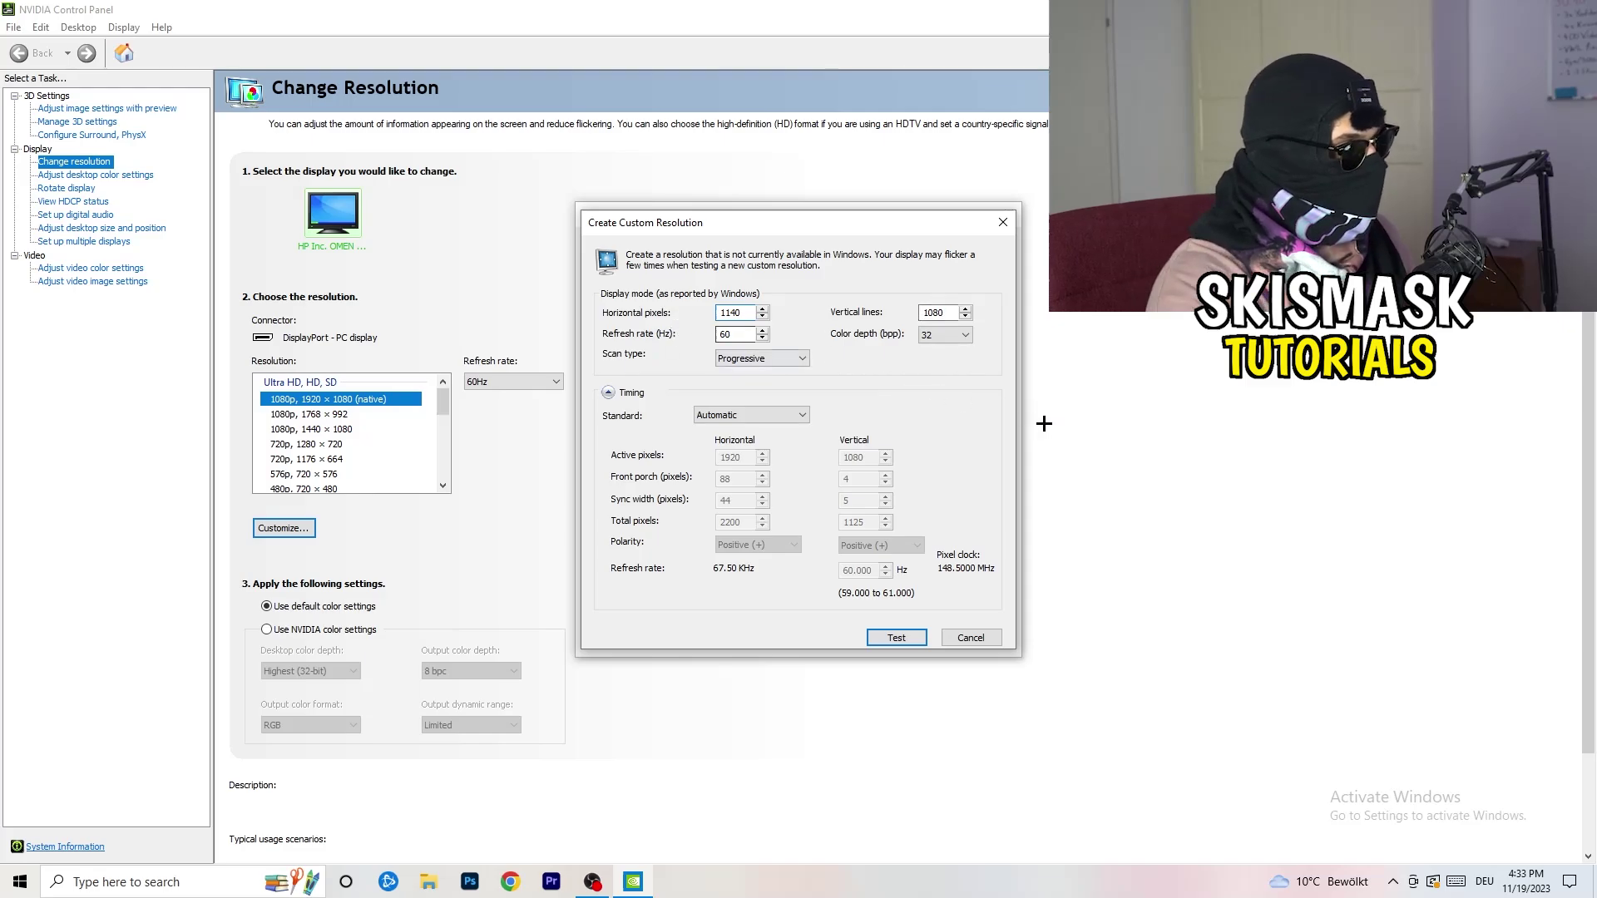
pyautogui.press('BackSpace')
pyautogui.press('BackSpace')
pyautogui.press('BackSpace')
pyautogui.write('3')
pyautogui.press('BackSpace')
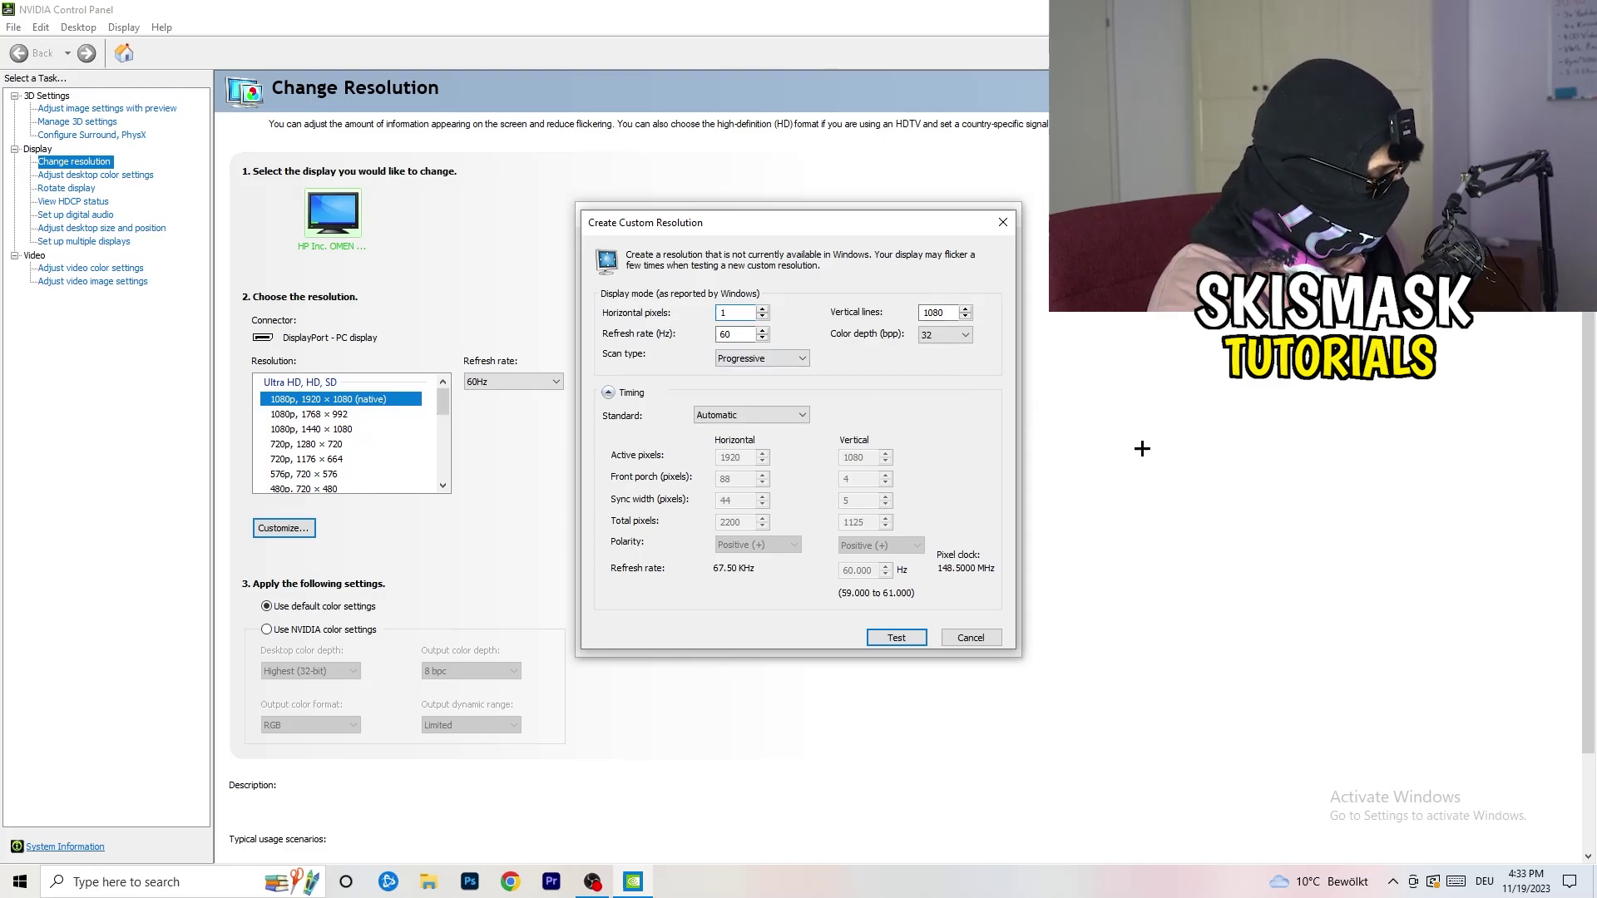
pyautogui.write('440')
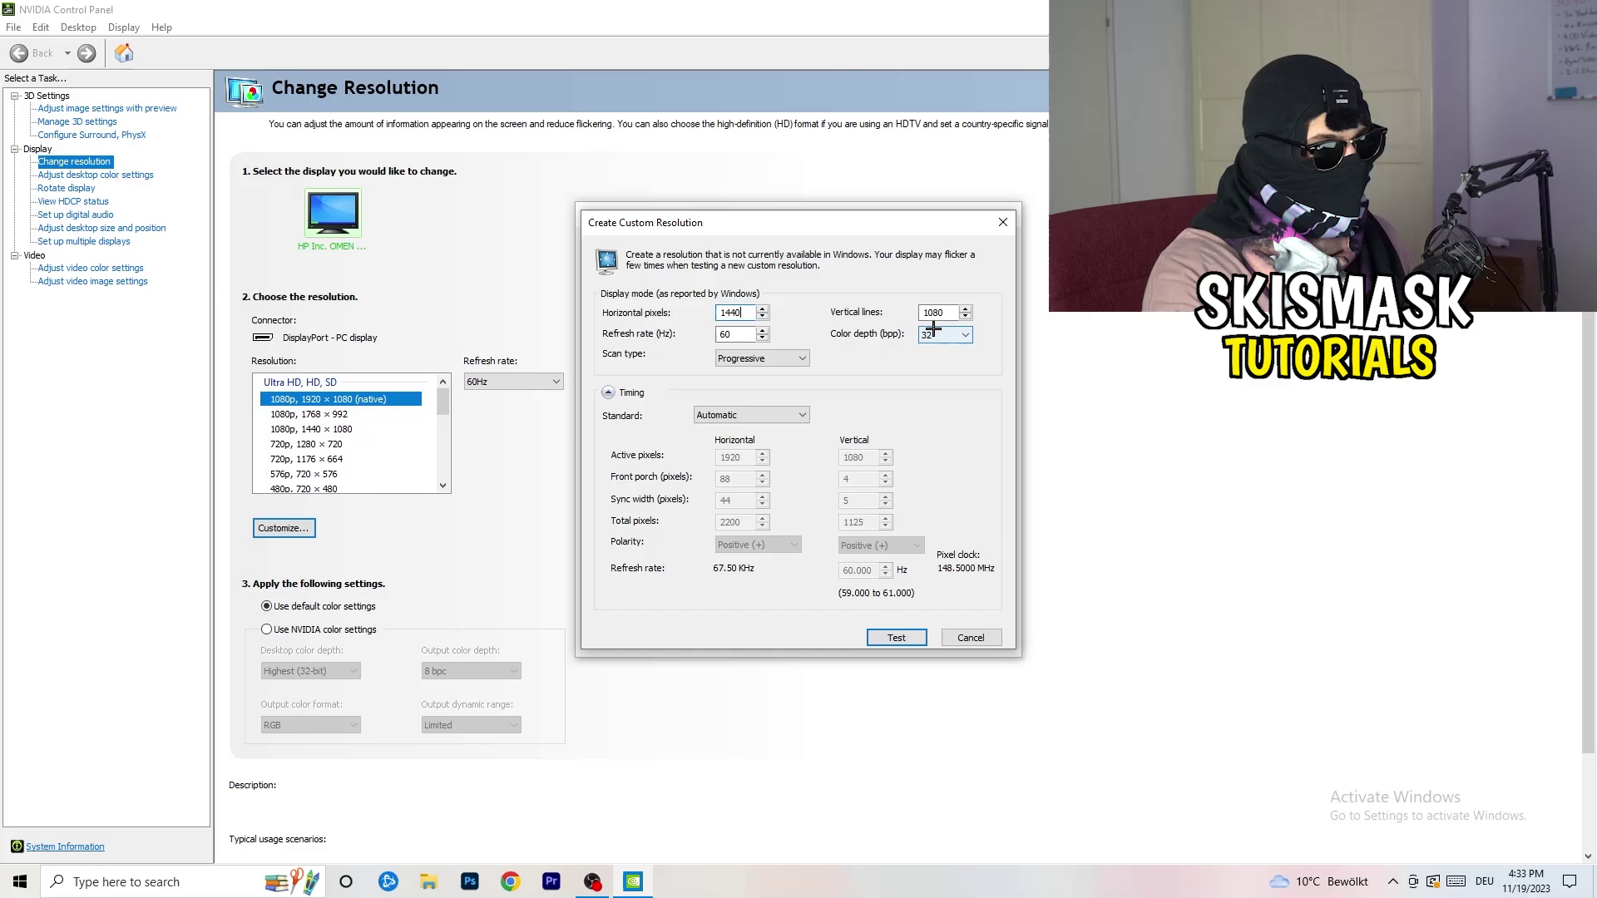
pyautogui.click(944, 315)
pyautogui.press('BackSpace')
pyautogui.press('BackSpace')
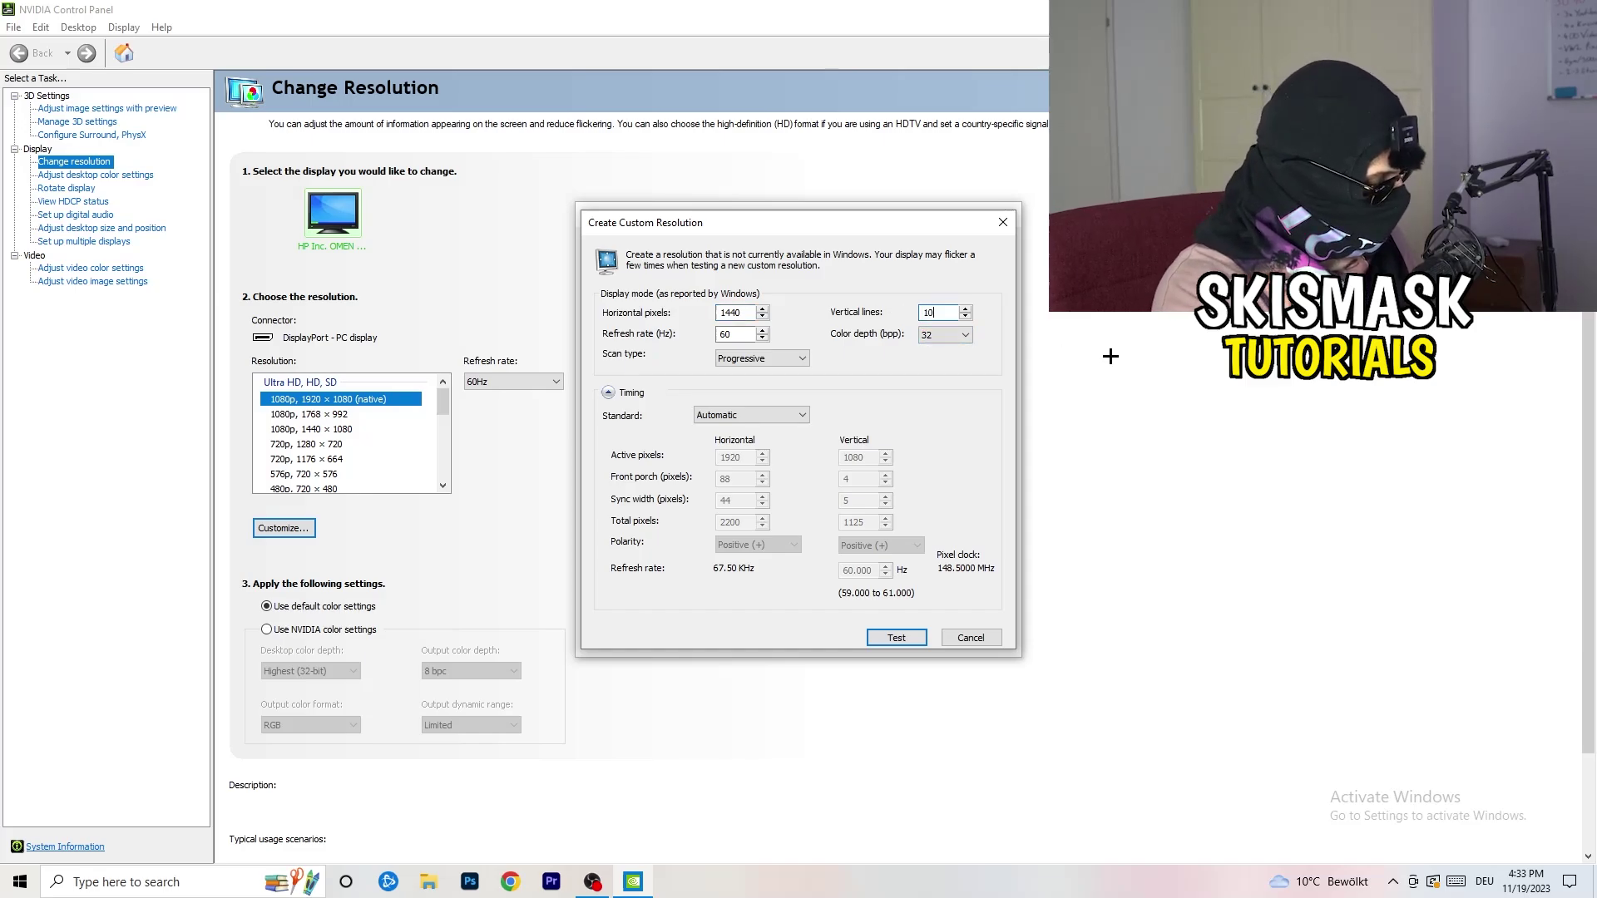
pyautogui.write('40')
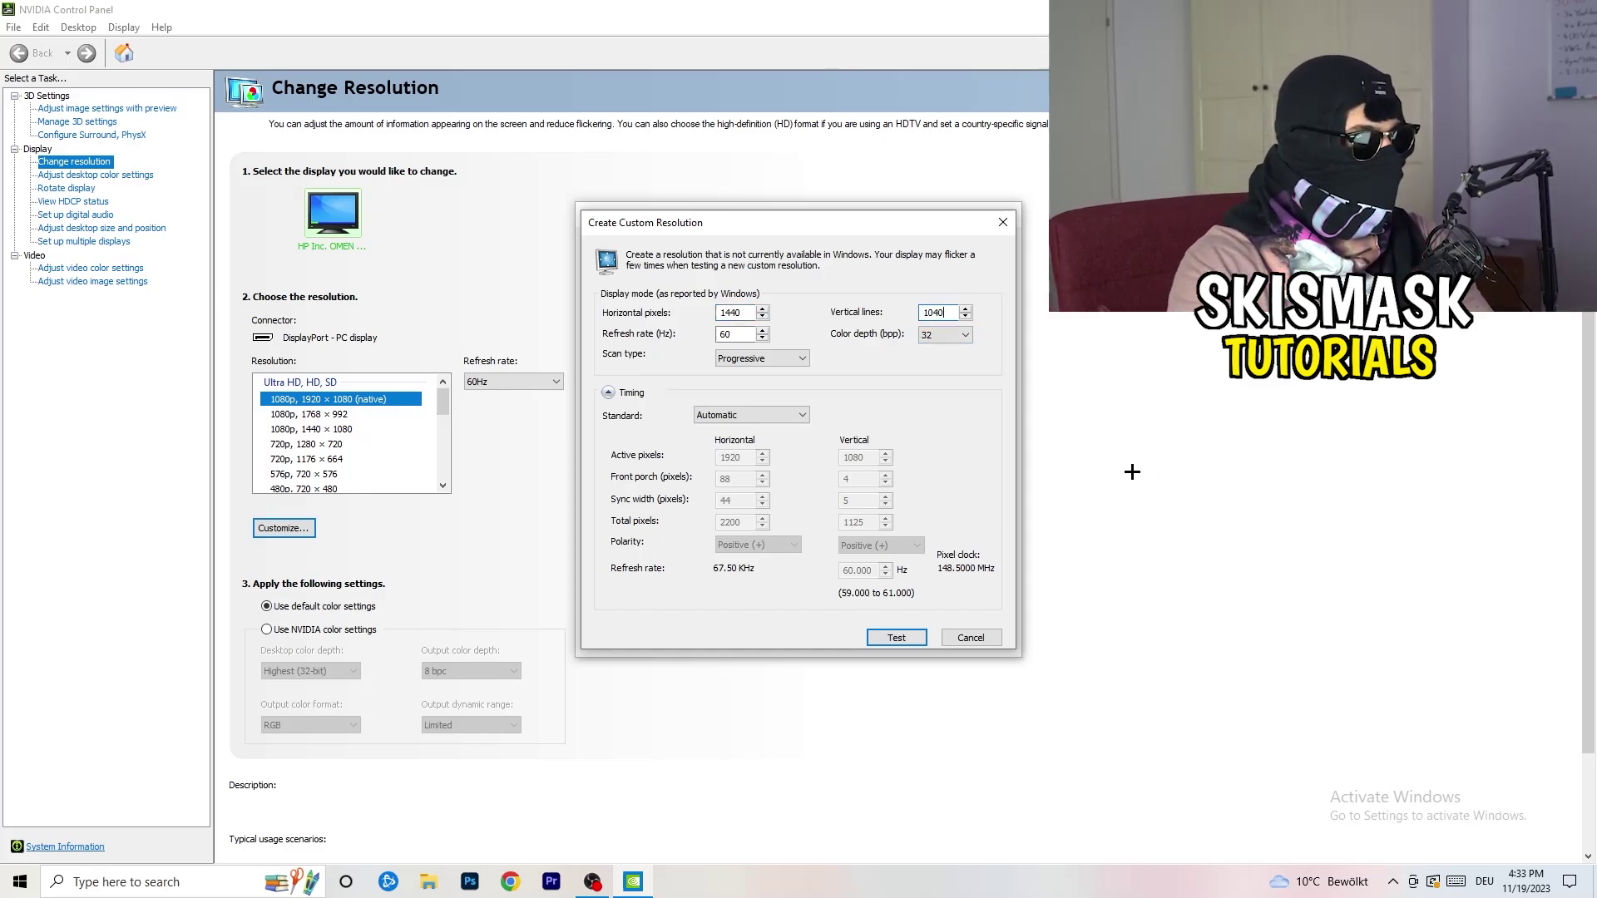
# - Keep Progressive scan, choose CVT reduced blank timing, then close without creating it
pyautogui.click(754, 358)
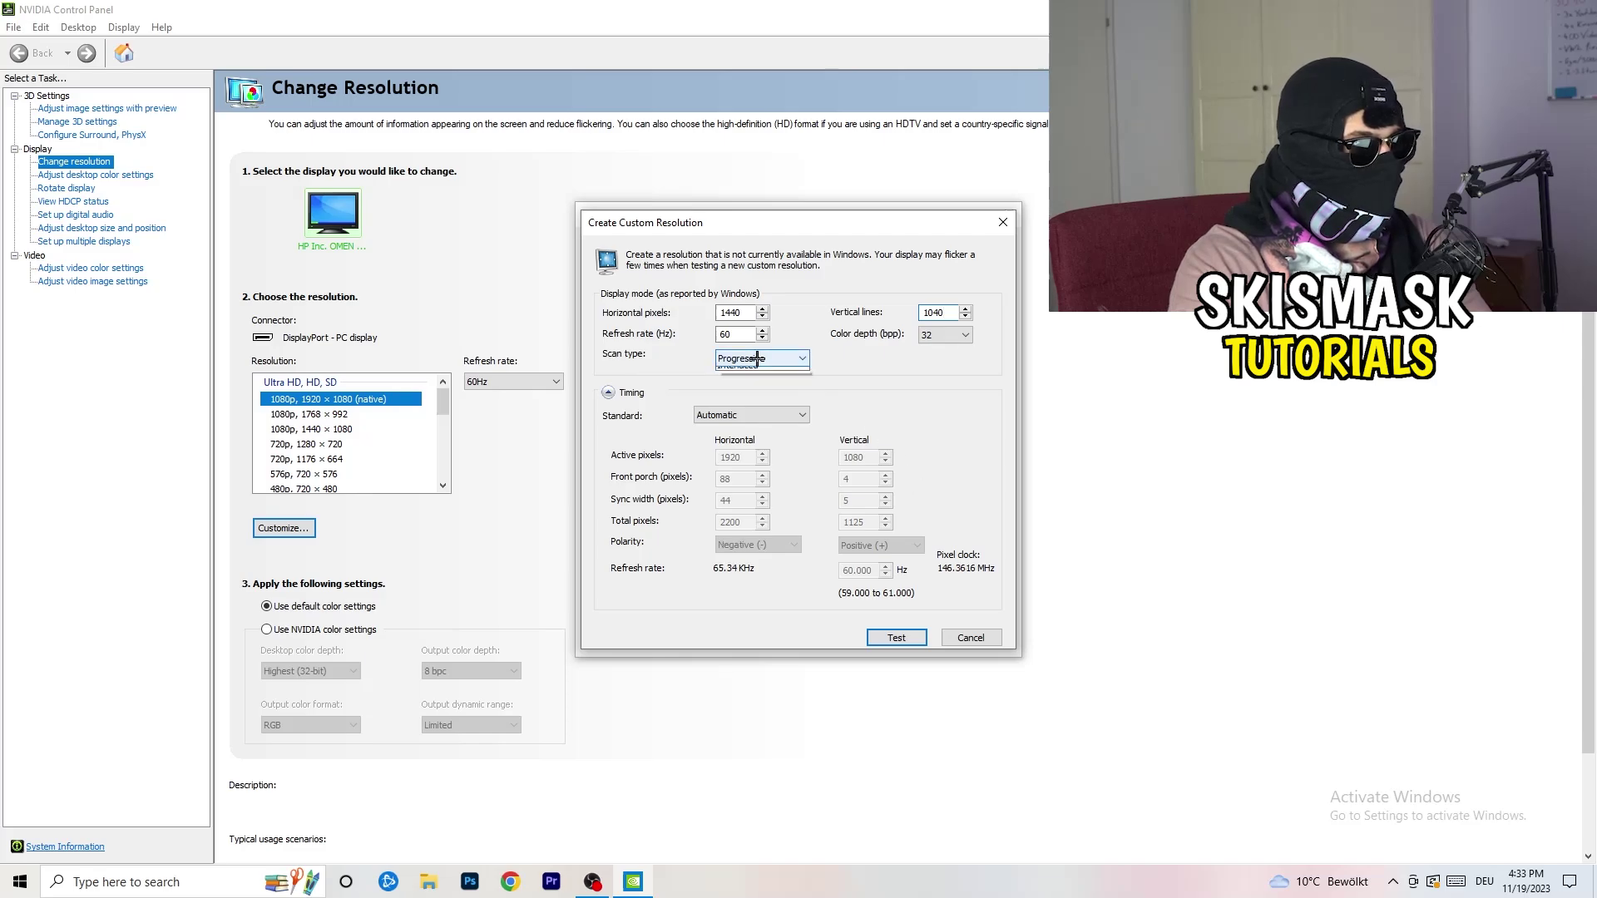
pyautogui.click(866, 358)
pyautogui.click(771, 416)
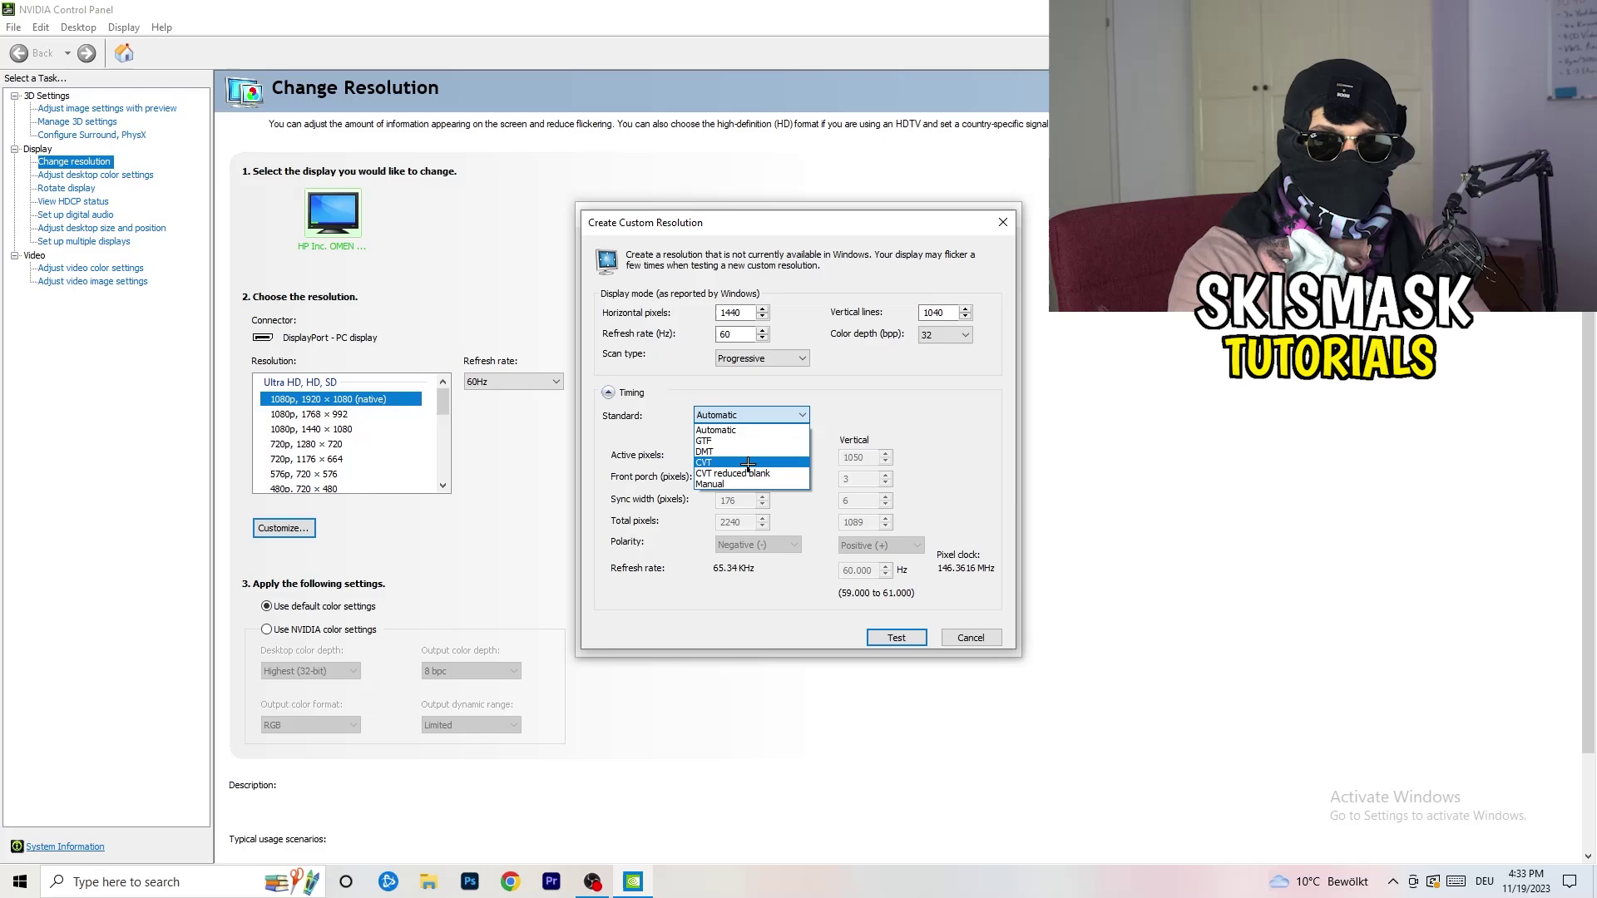
pyautogui.click(879, 425)
pyautogui.click(791, 414)
pyautogui.click(924, 402)
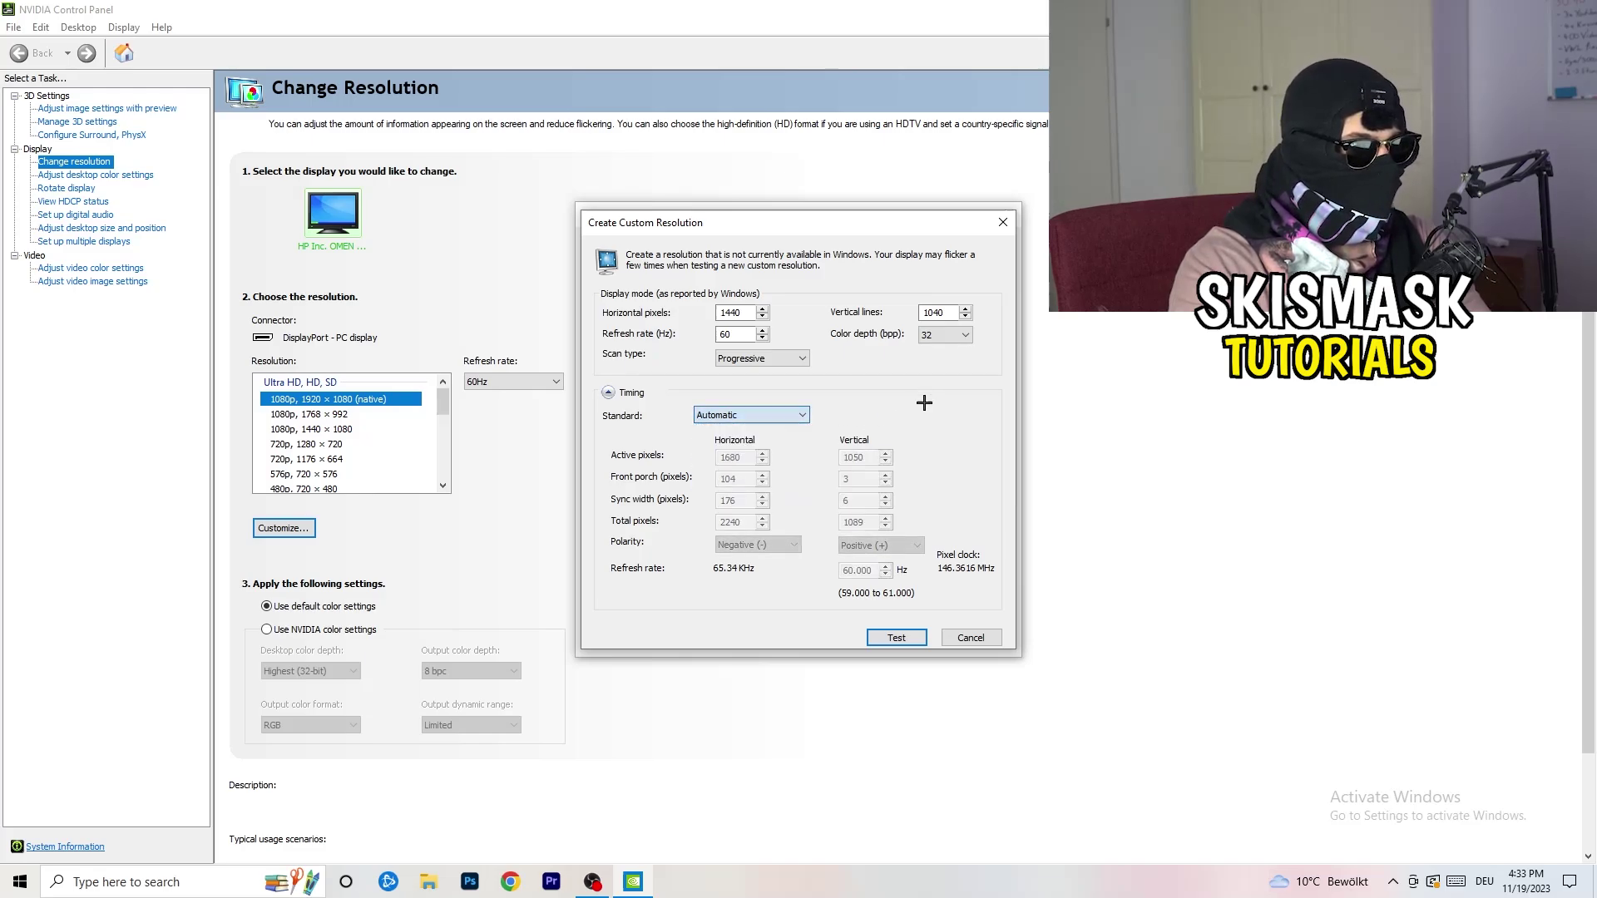
pyautogui.click(765, 414)
pyautogui.click(752, 477)
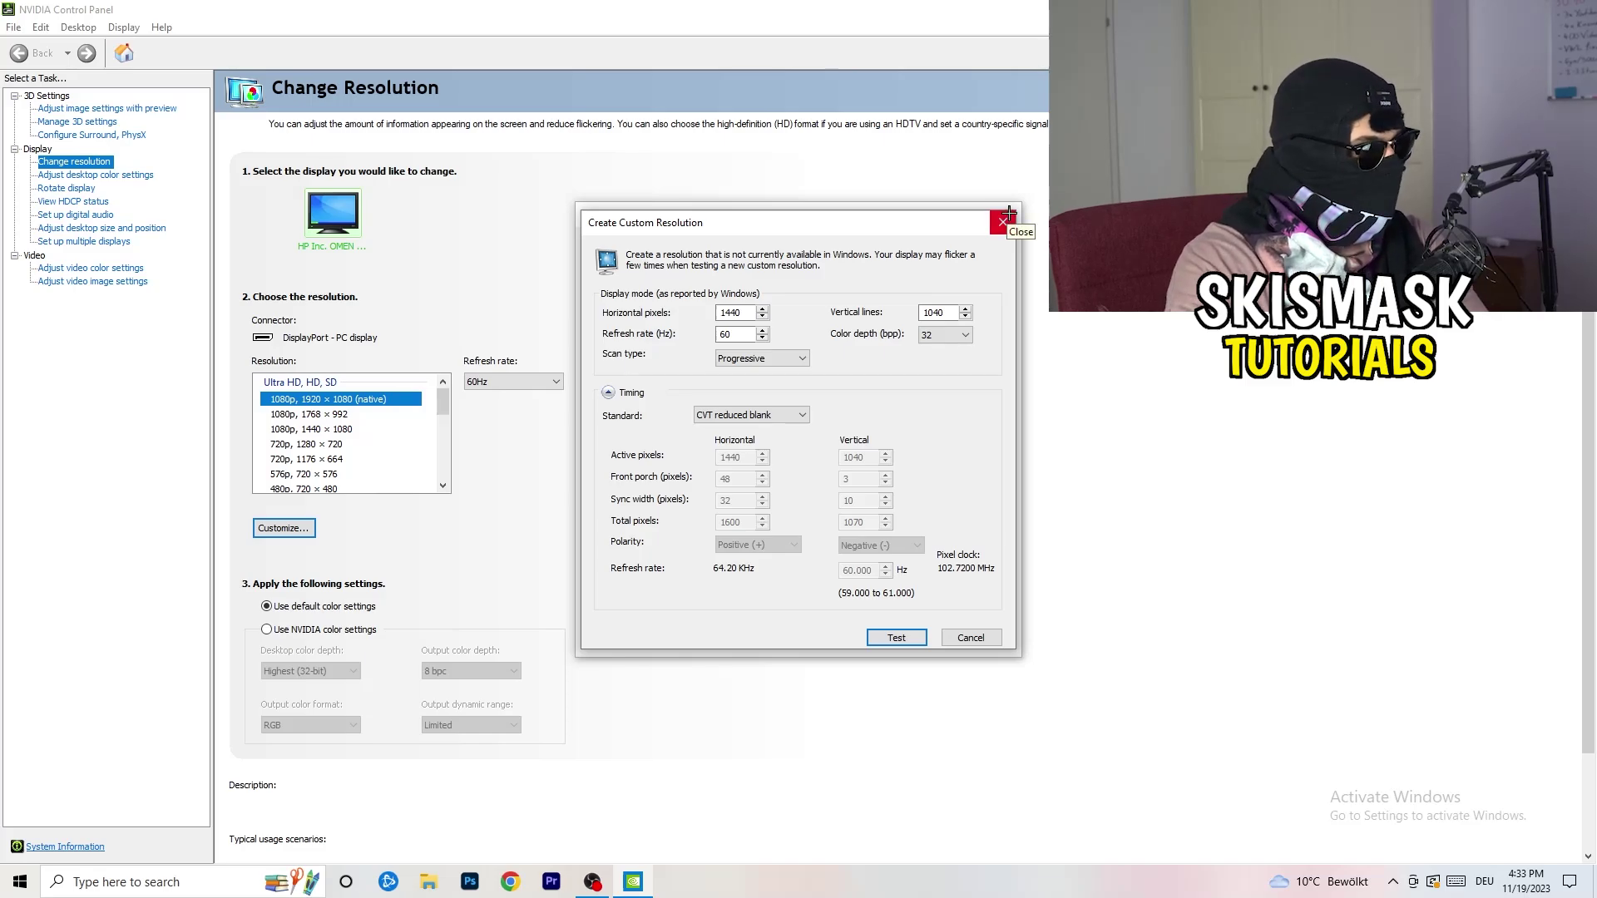
pyautogui.click(1009, 219)
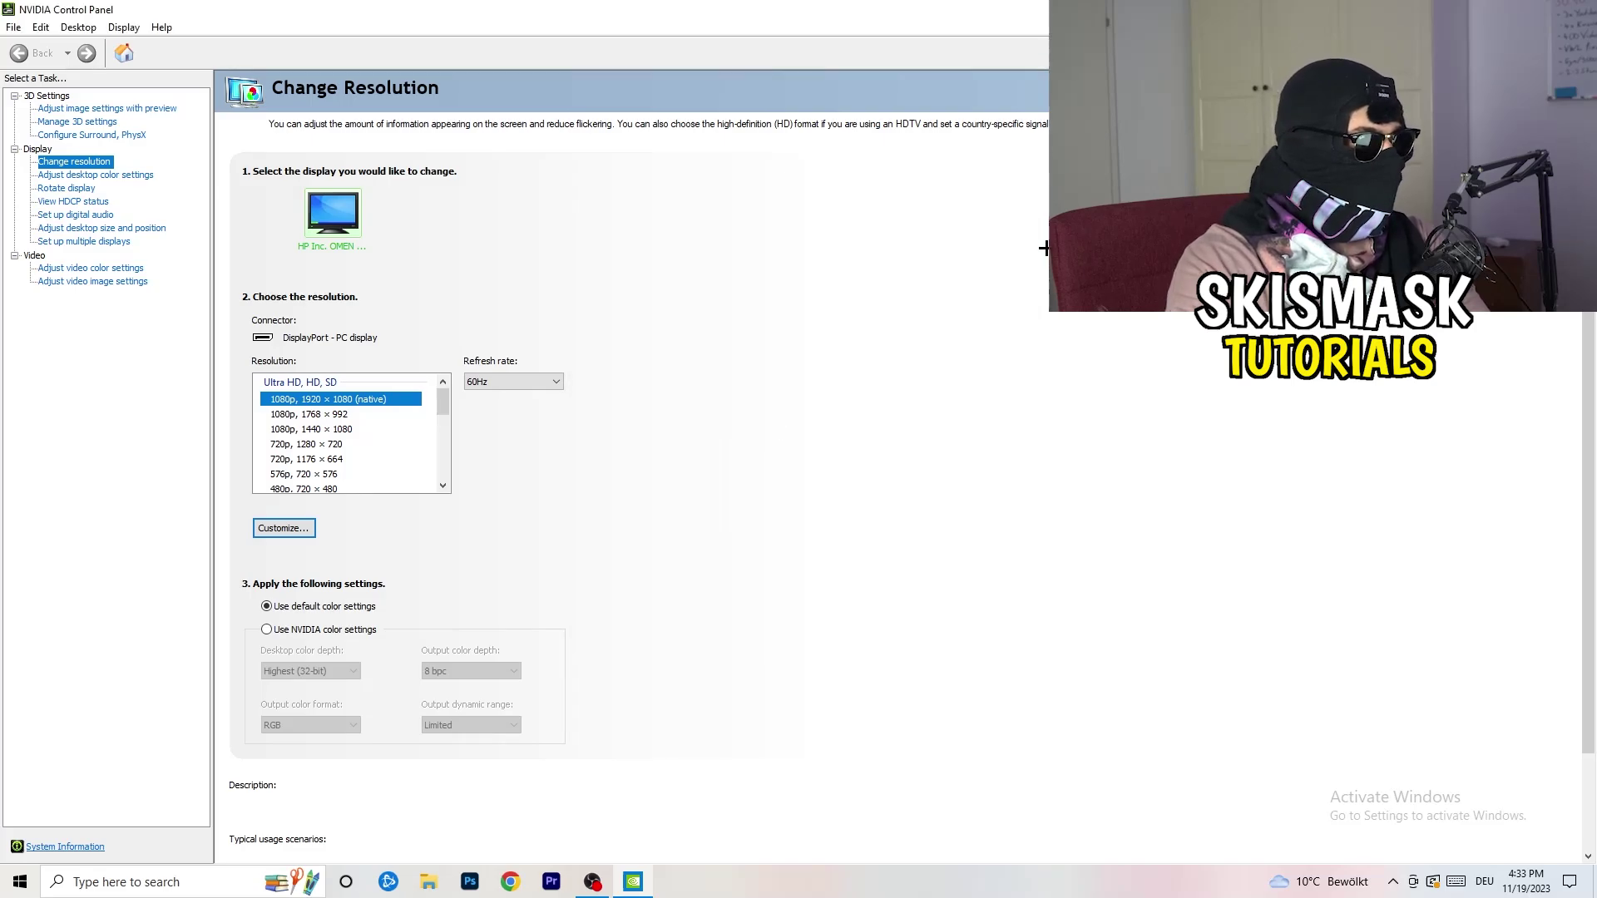
# - Close NVIDIA Control Panel with Alt+F4 and open Windows Settings from Start
pyautogui.hotkey('alt', 'F4')
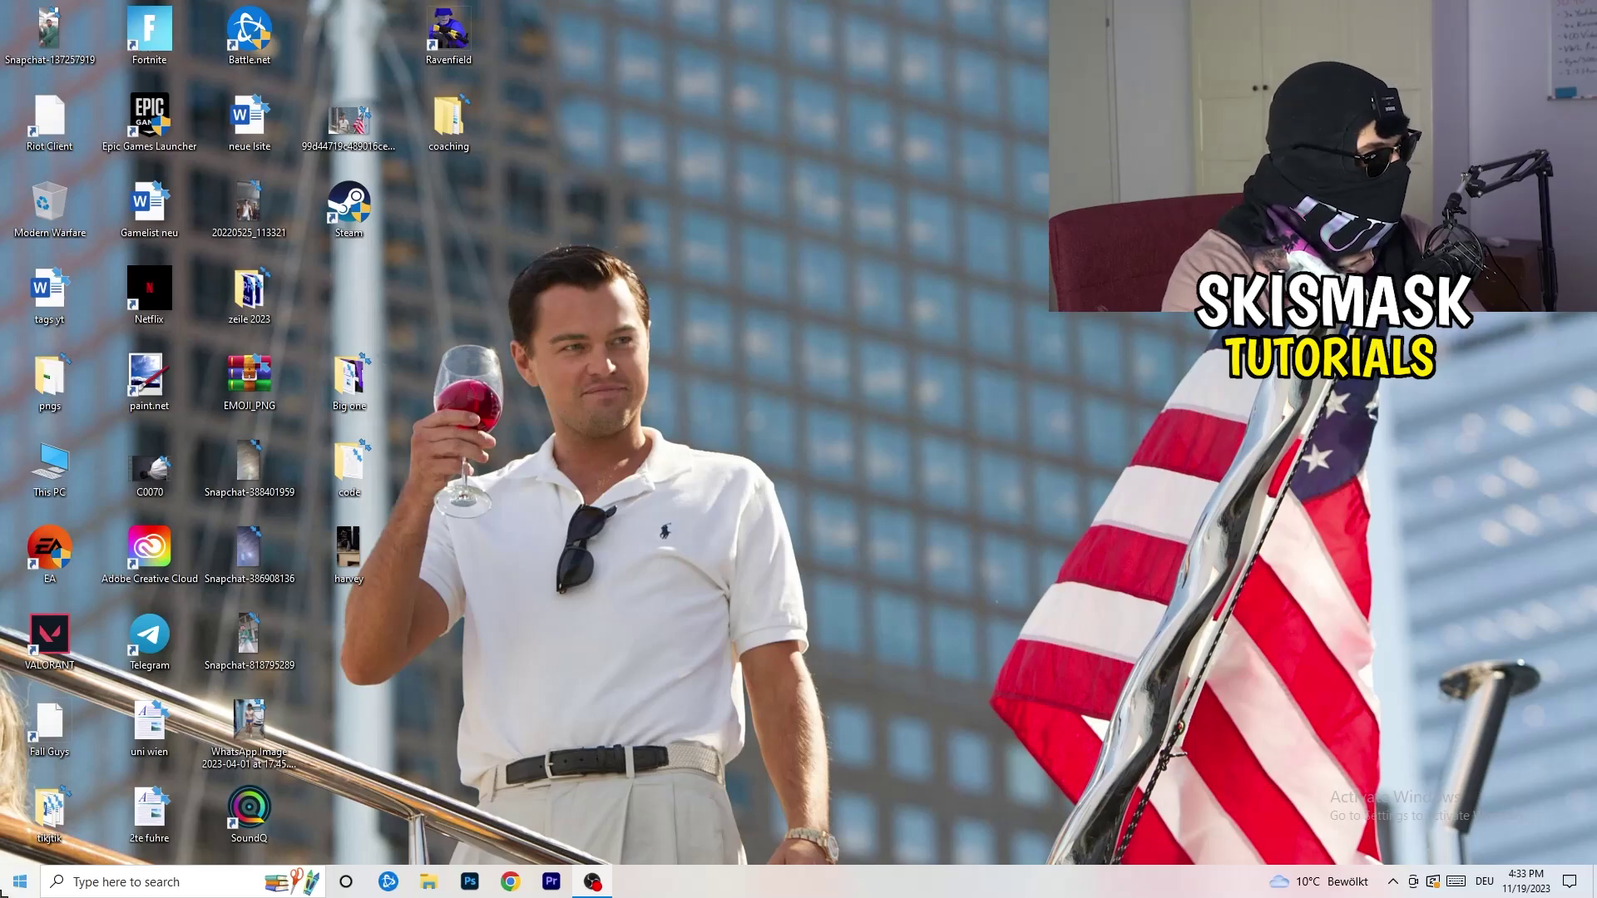
pyautogui.click(20, 881)
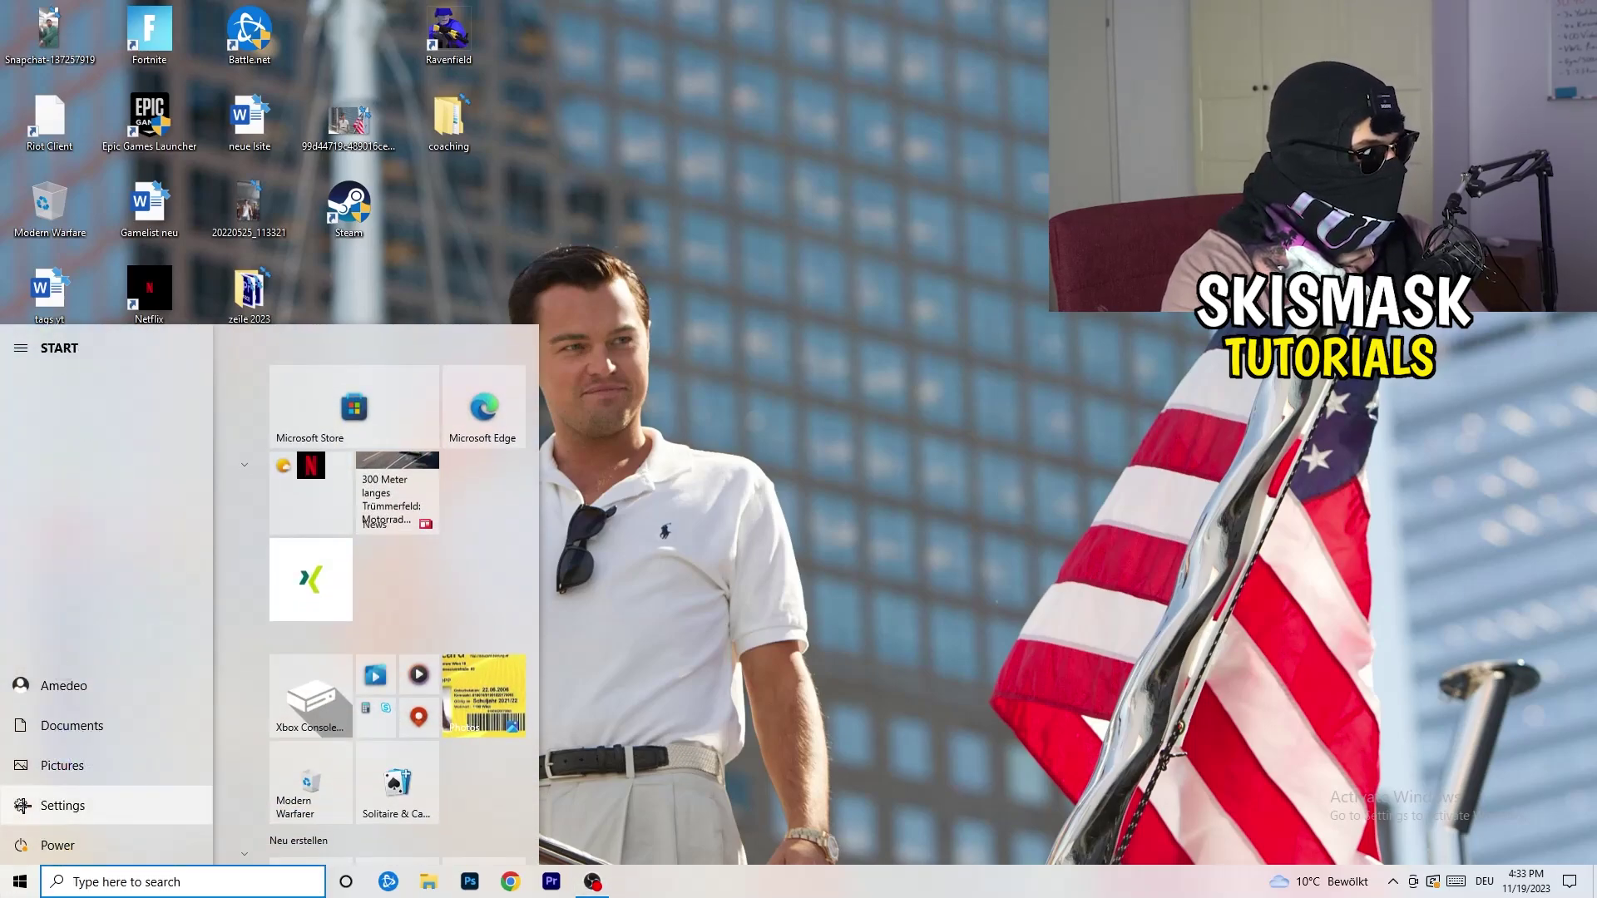
pyautogui.click(21, 805)
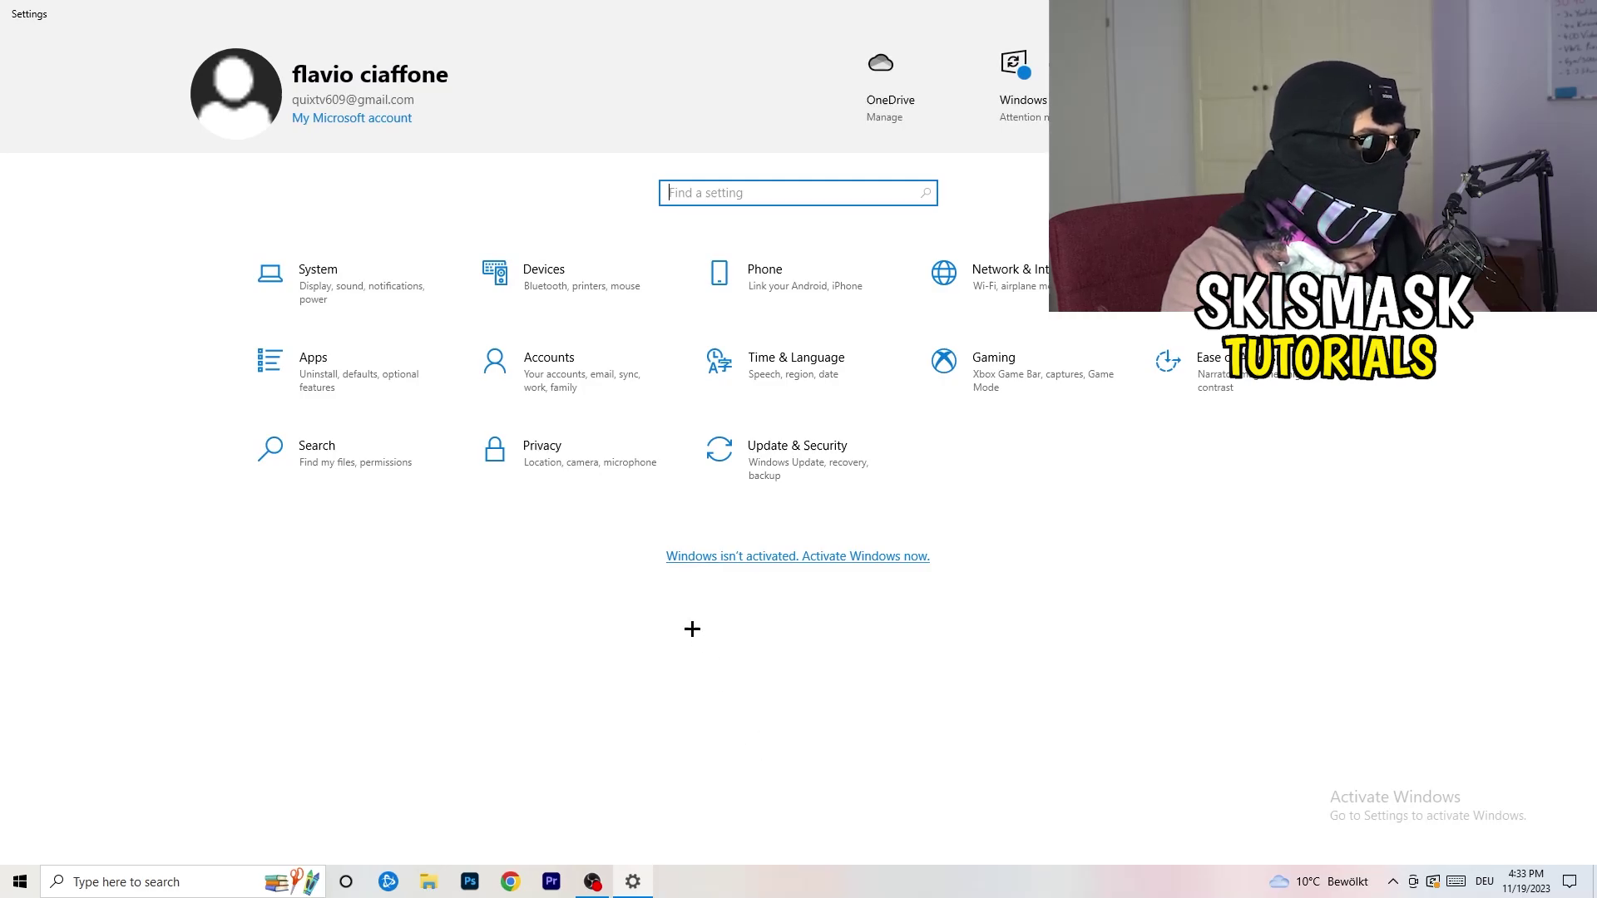
# - Confirm the Display page shows 1920 × 1080 at 100% scaling, then return Home
pyautogui.click(349, 301)
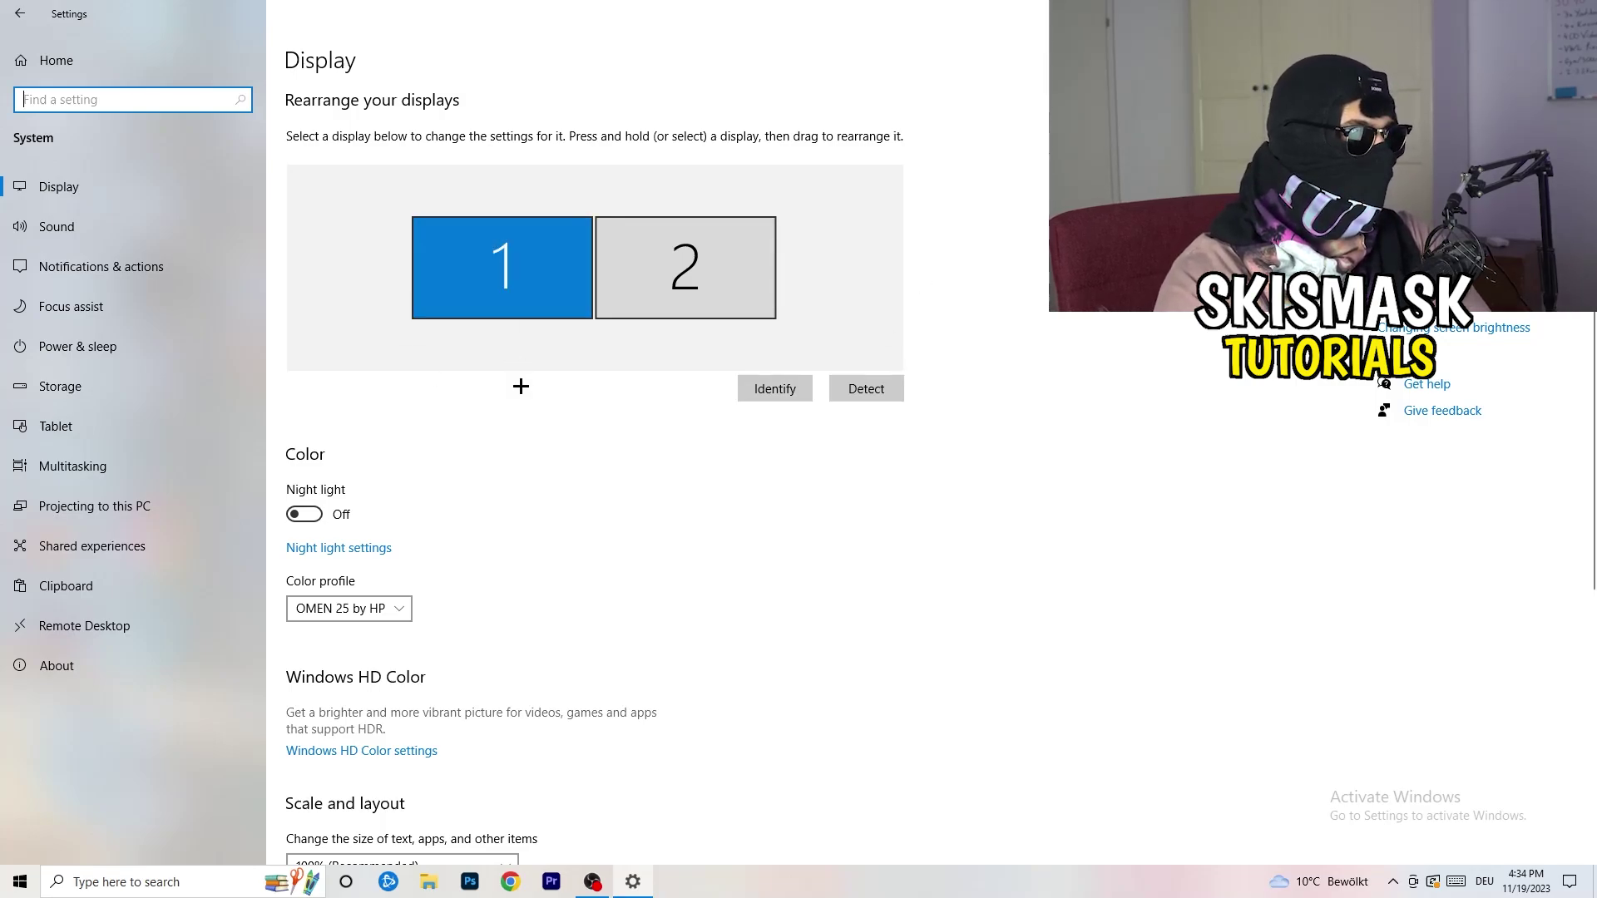
pyautogui.scroll(-5, 524, 391)
pyautogui.click(375, 222)
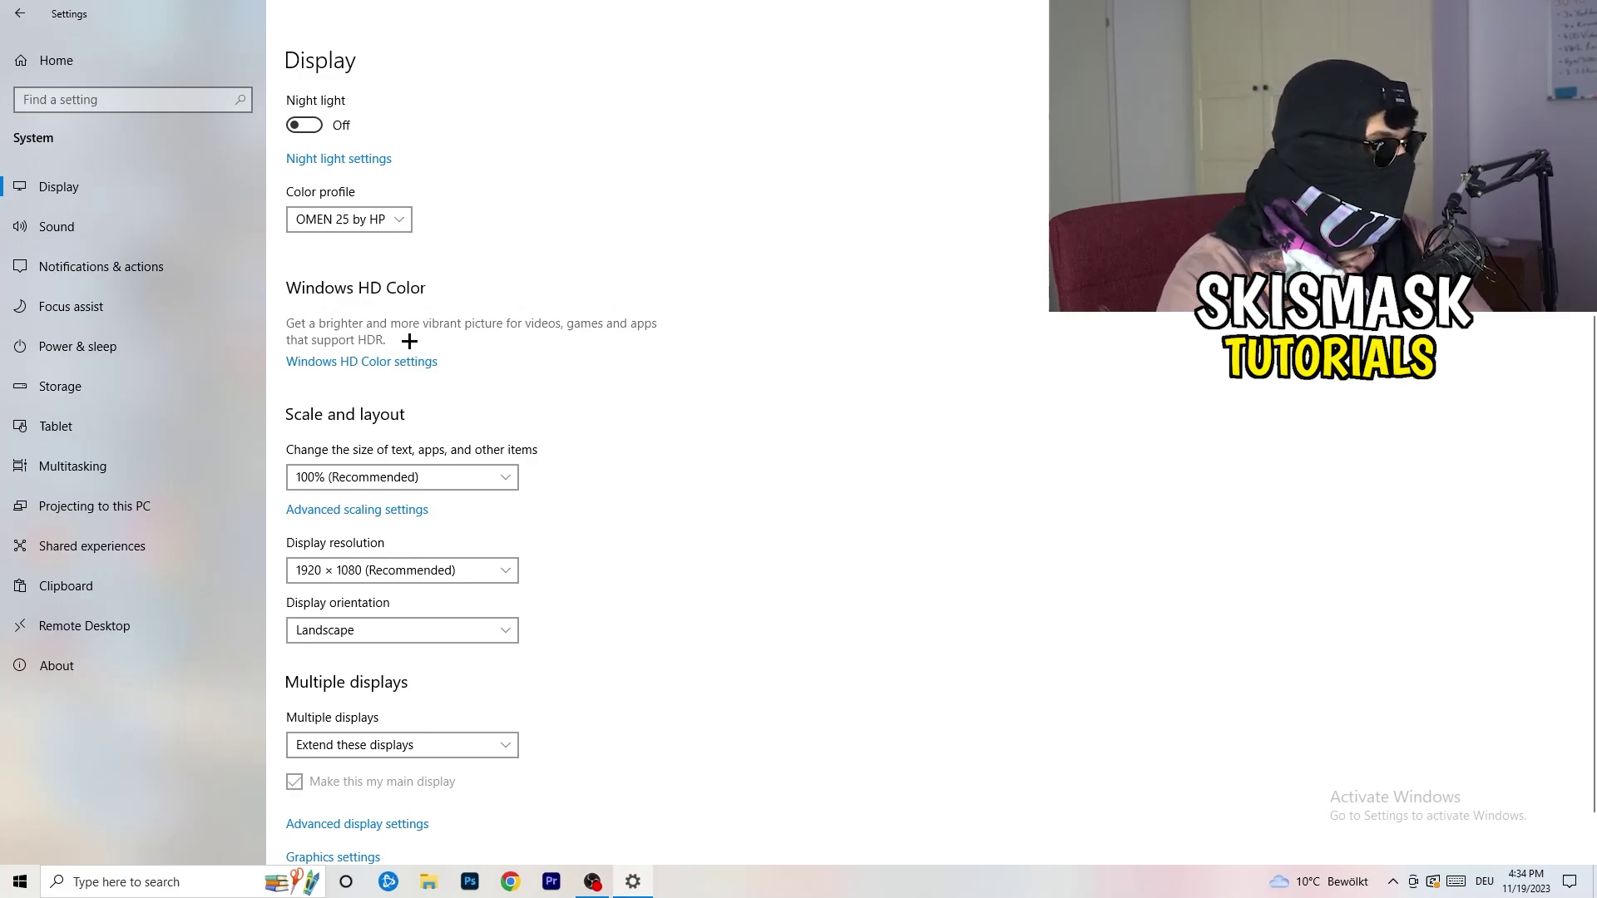
pyautogui.scroll(-1, 350, 373)
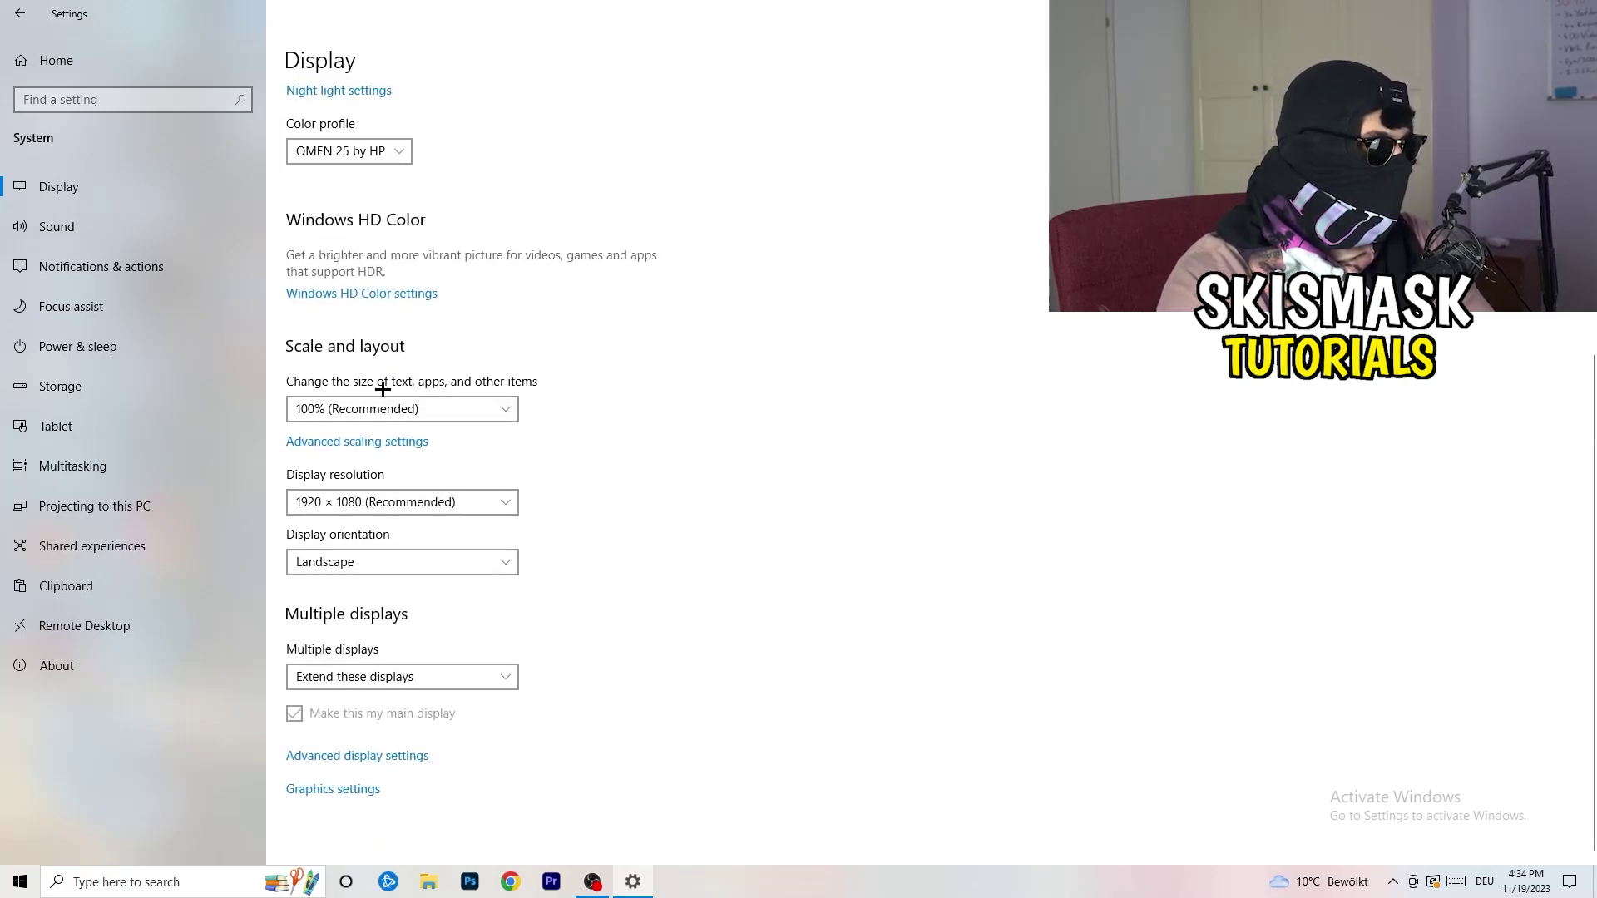
pyautogui.click(489, 406)
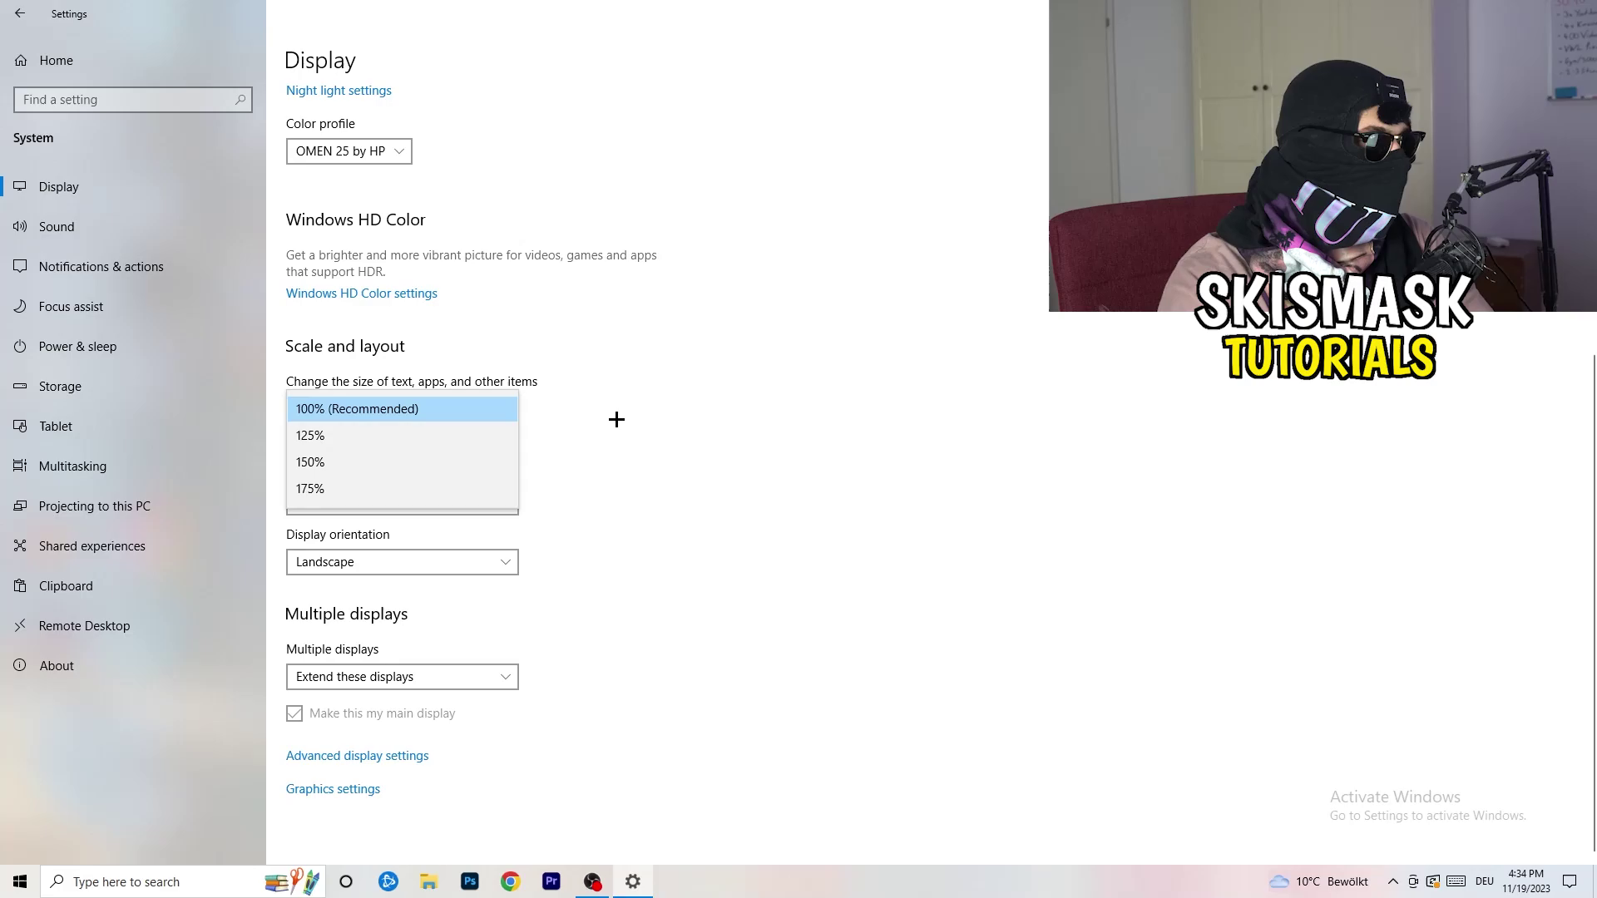
pyautogui.click(784, 391)
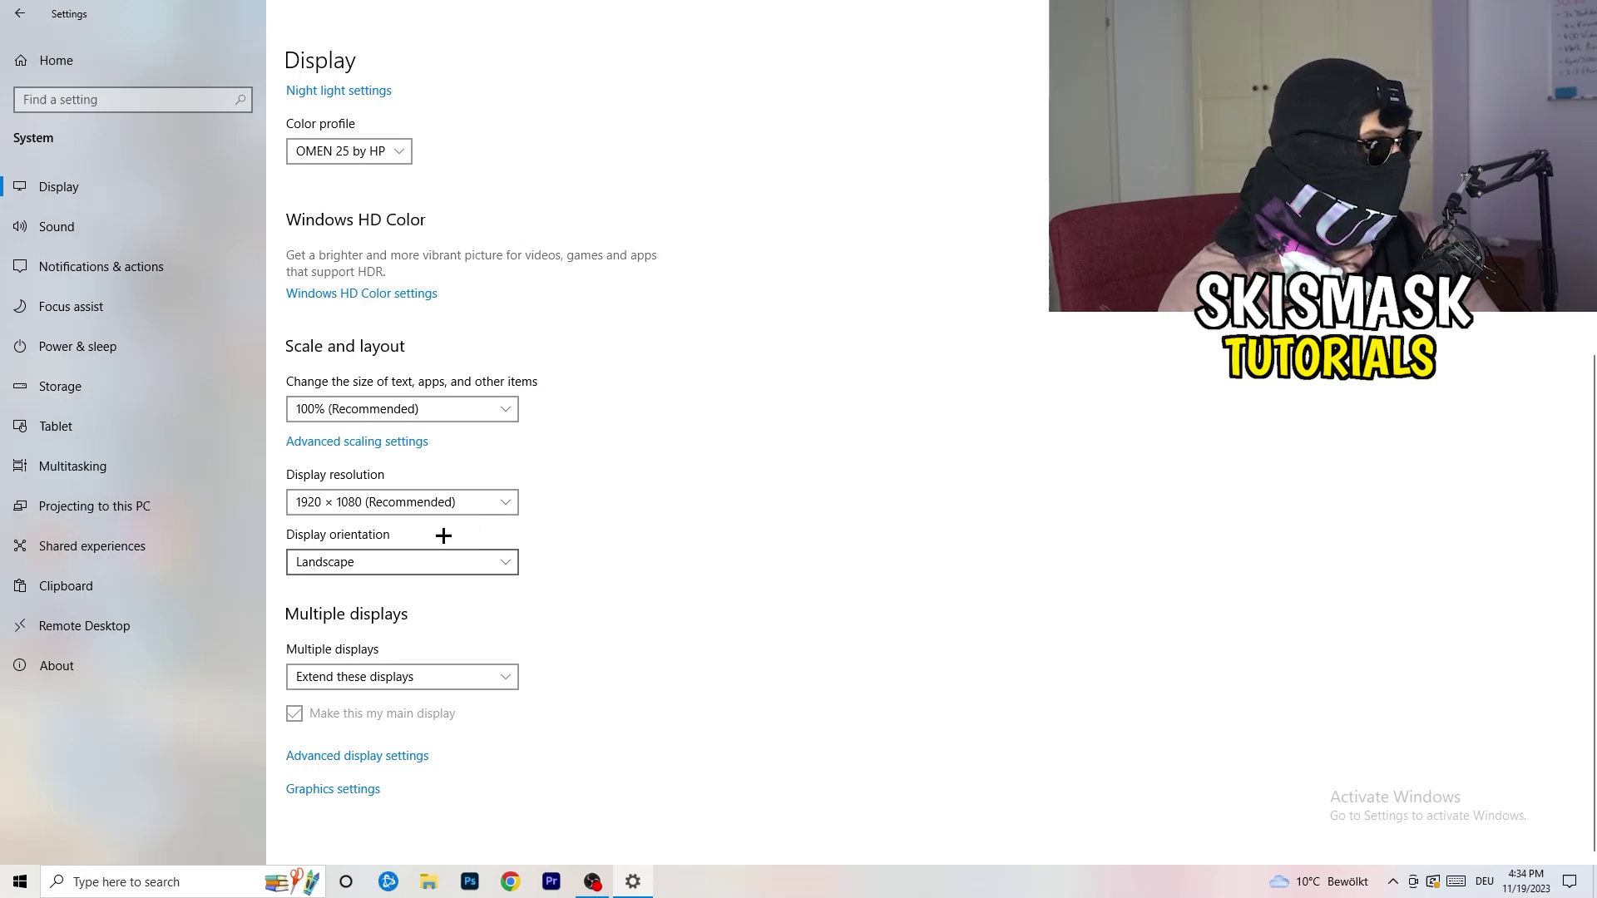
pyautogui.click(20, 13)
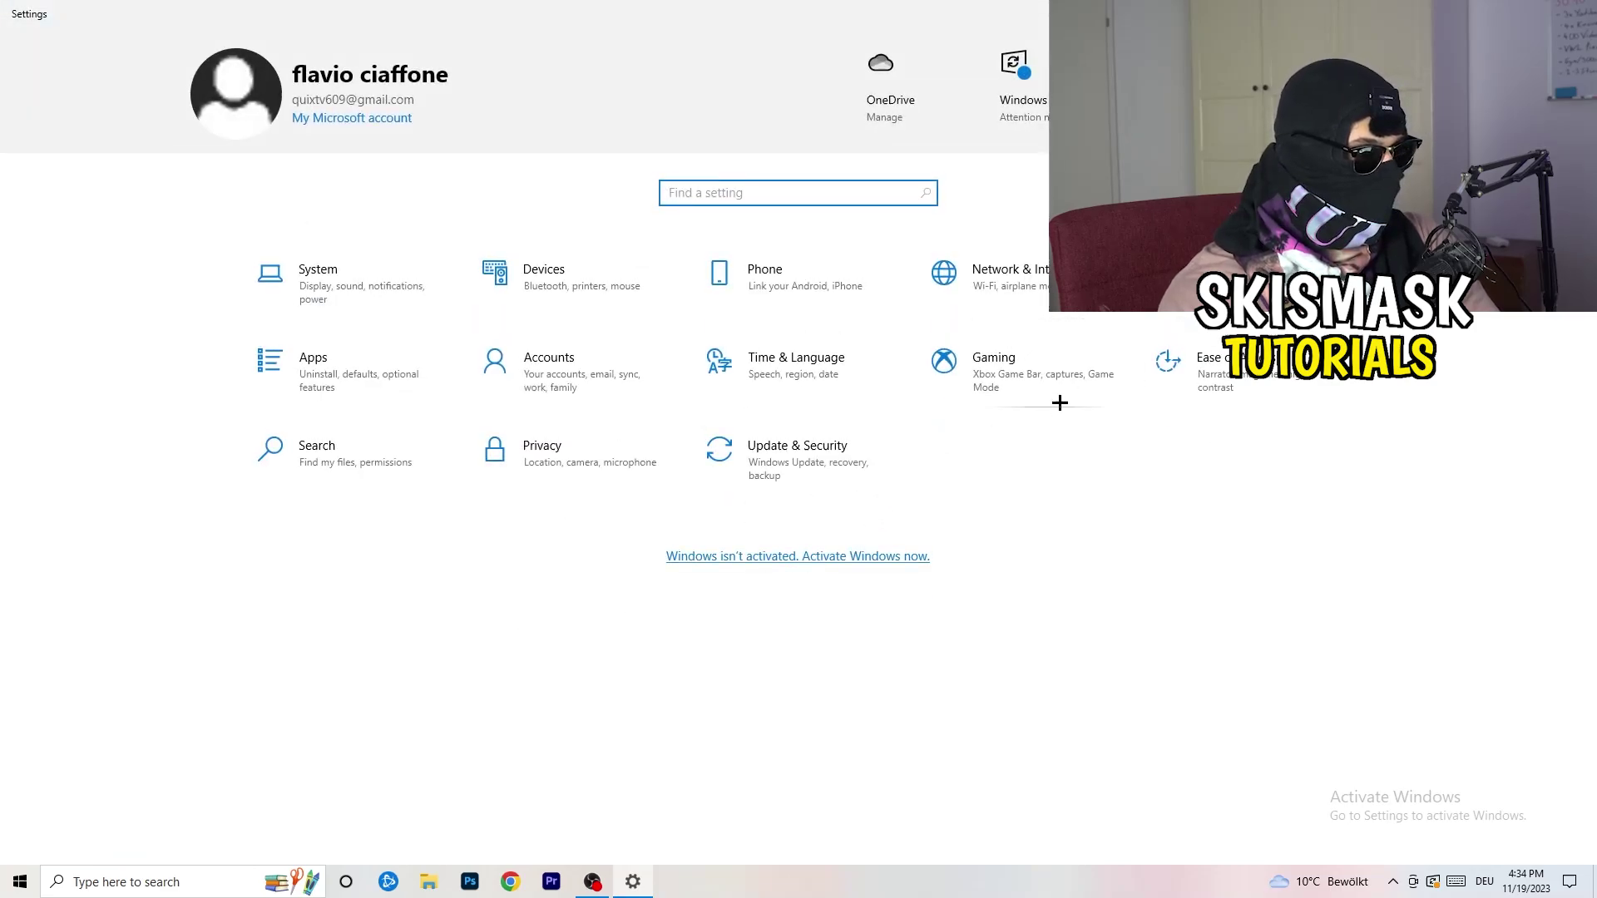
# - In Gaming settings, leave Xbox Game Bar off and switch Game Mode on
pyautogui.click(1019, 400)
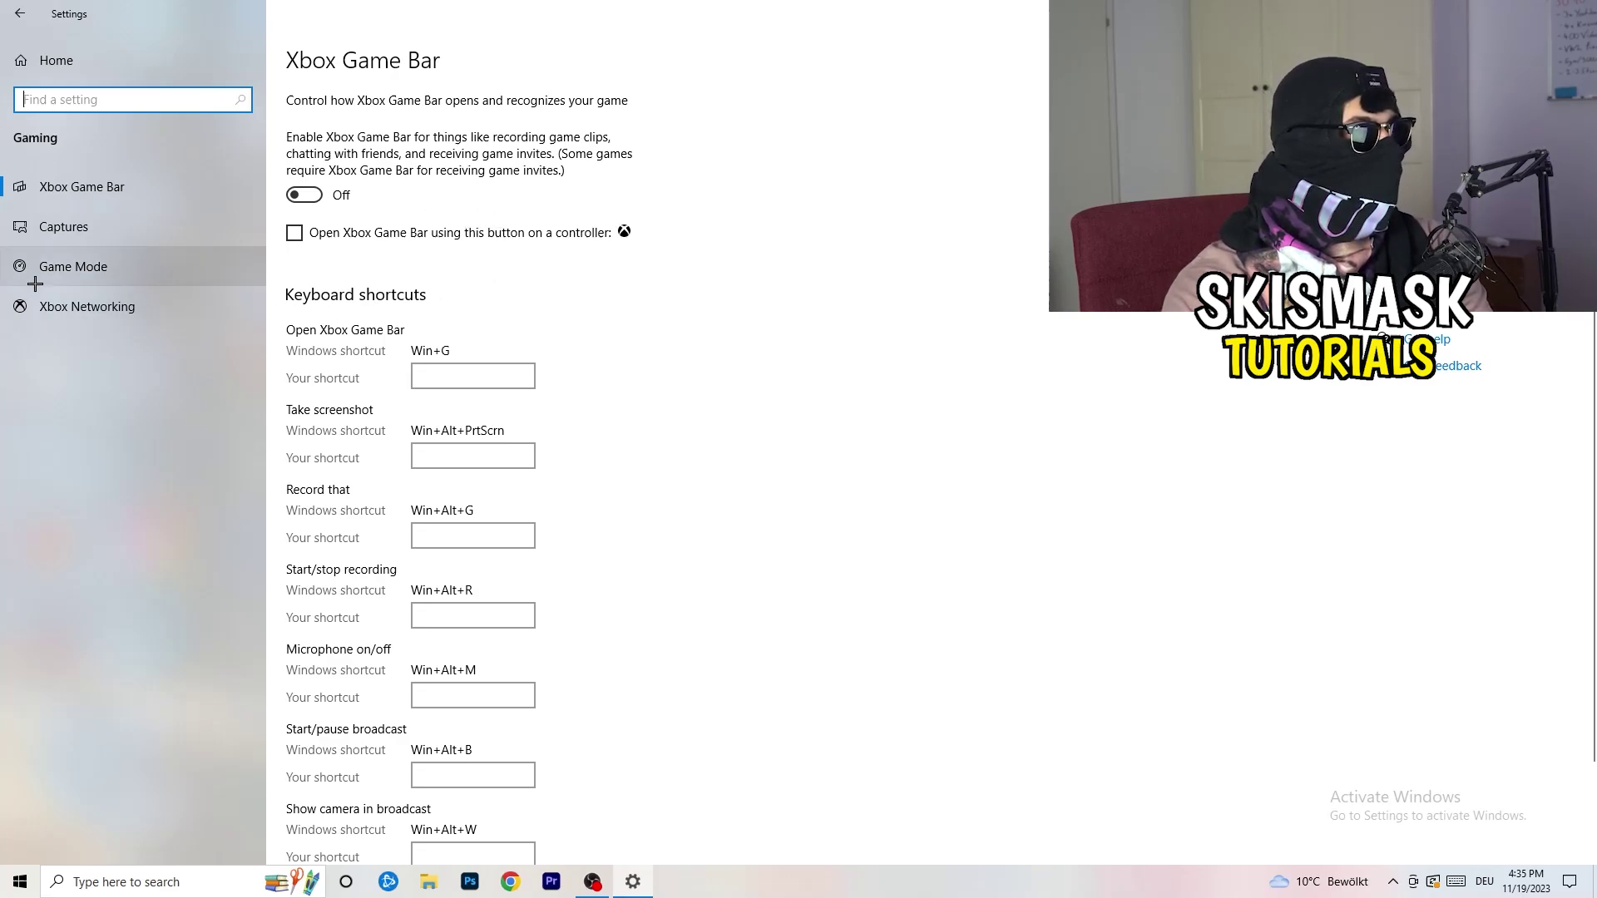
pyautogui.click(90, 264)
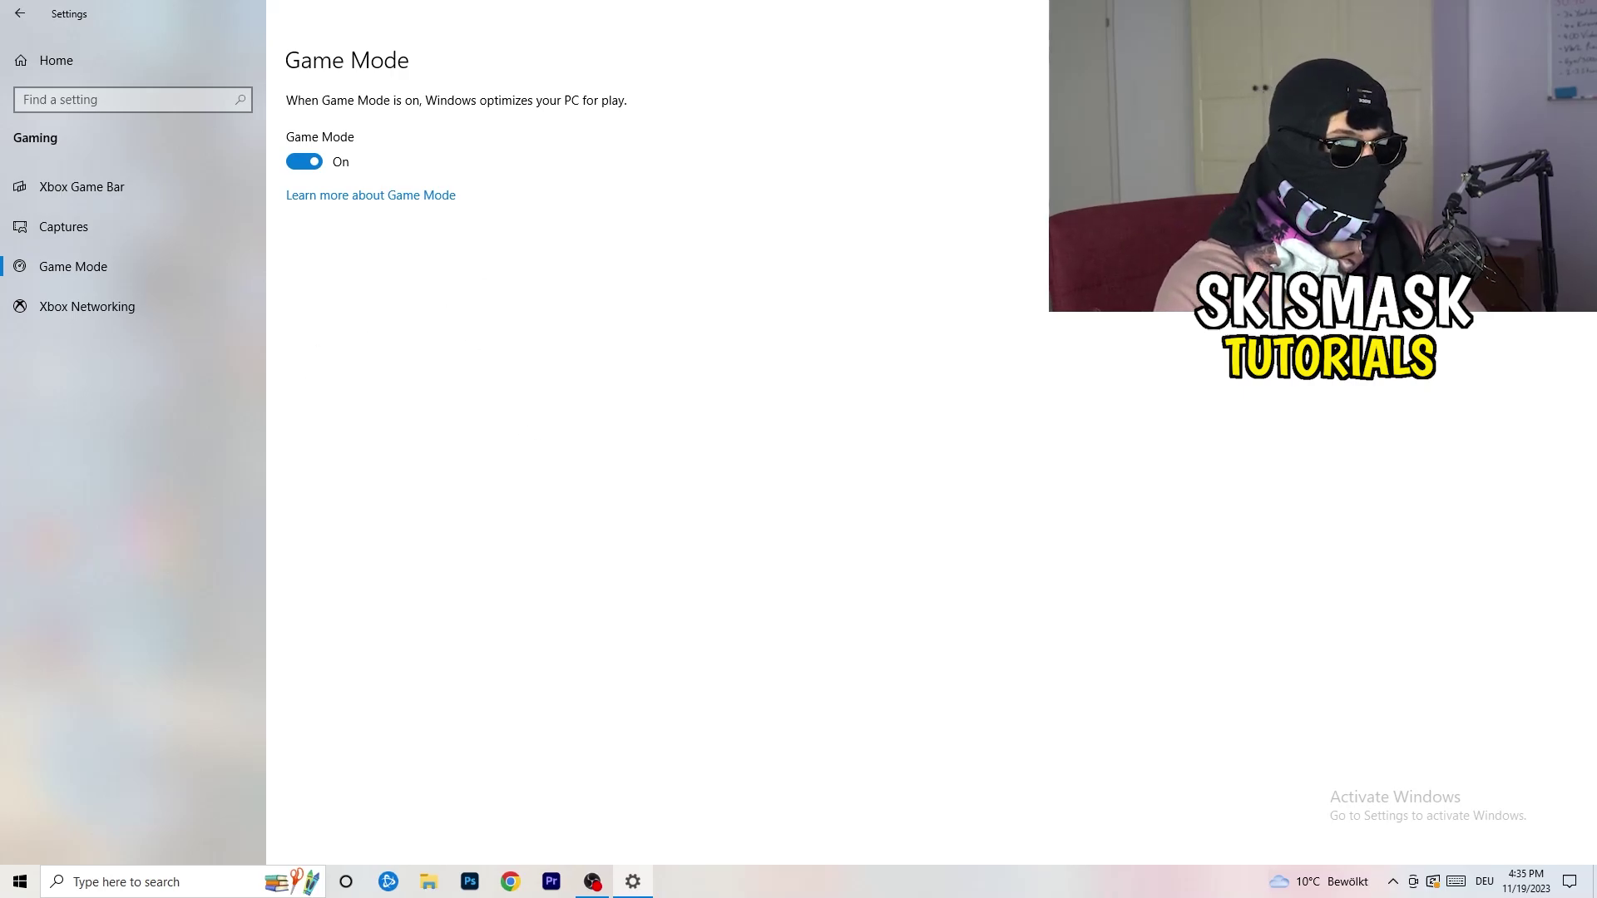
# - Close Settings and set the Steam shortcut to Windows 8 compatibility with Run as administrator
pyautogui.hotkey('alt', 'F4')
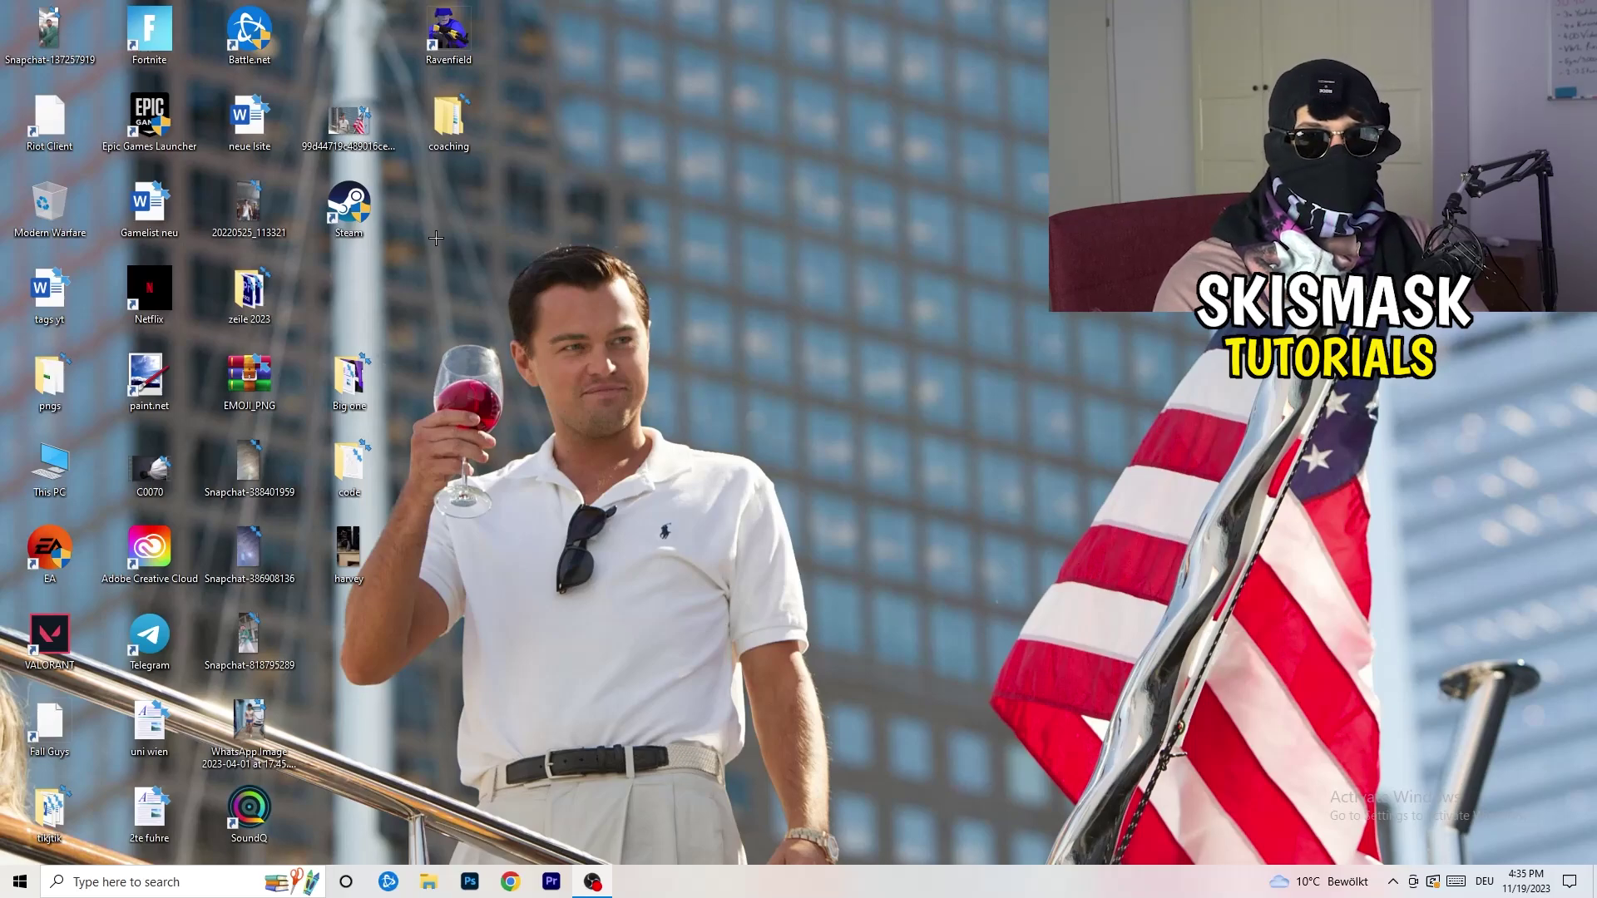
pyautogui.moveTo(349, 208); pyautogui.dragTo(848, 294)
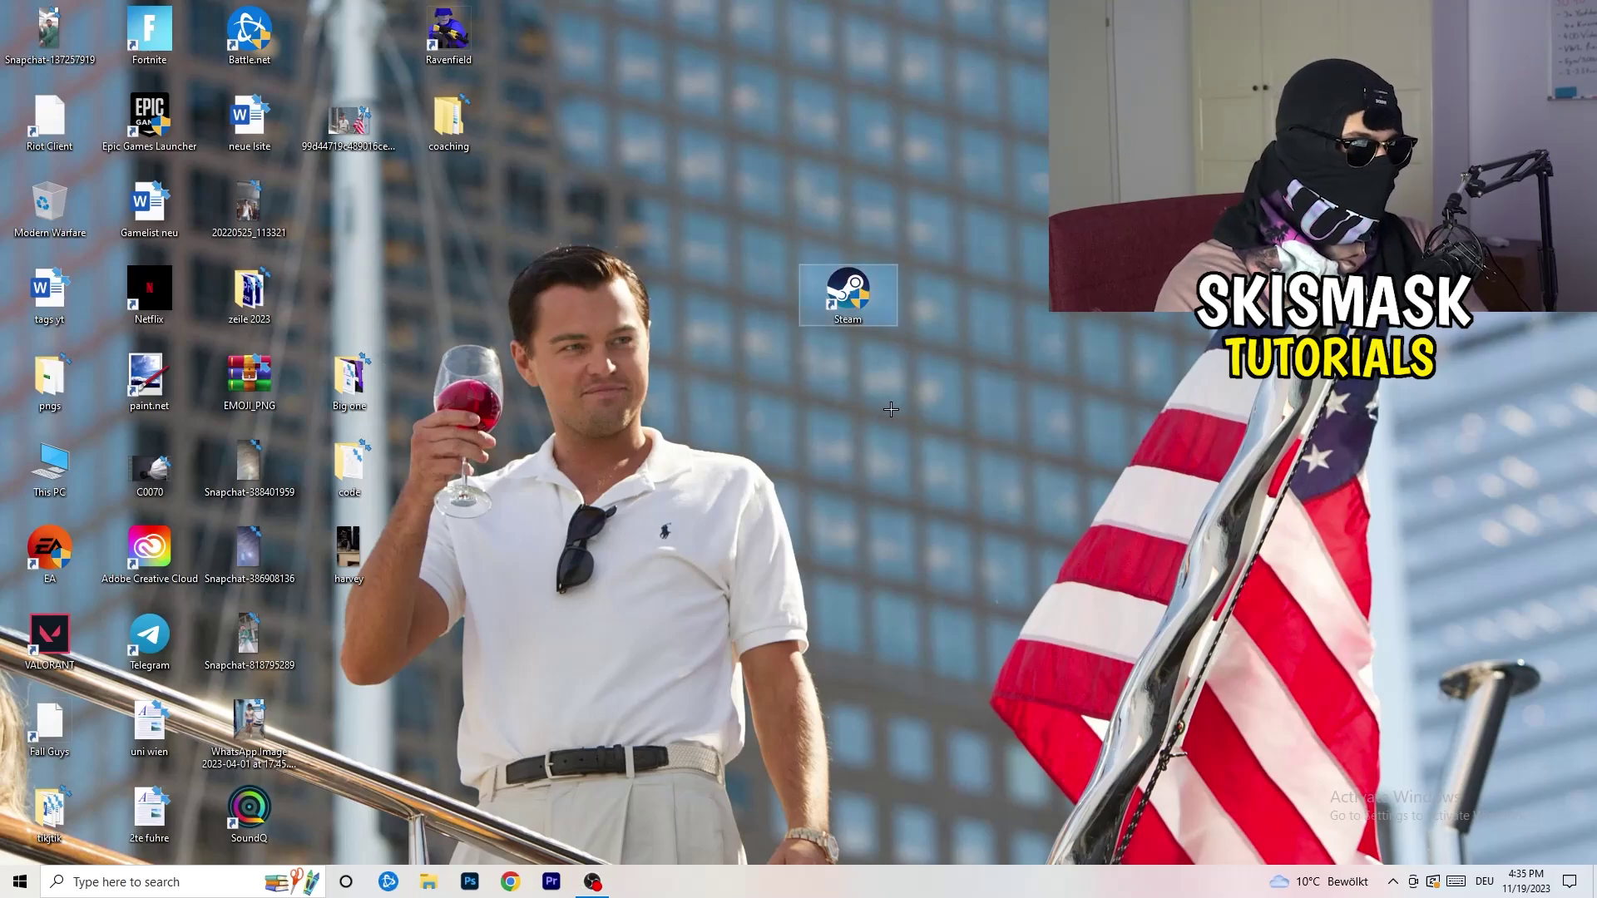
pyautogui.rightClick(854, 290)
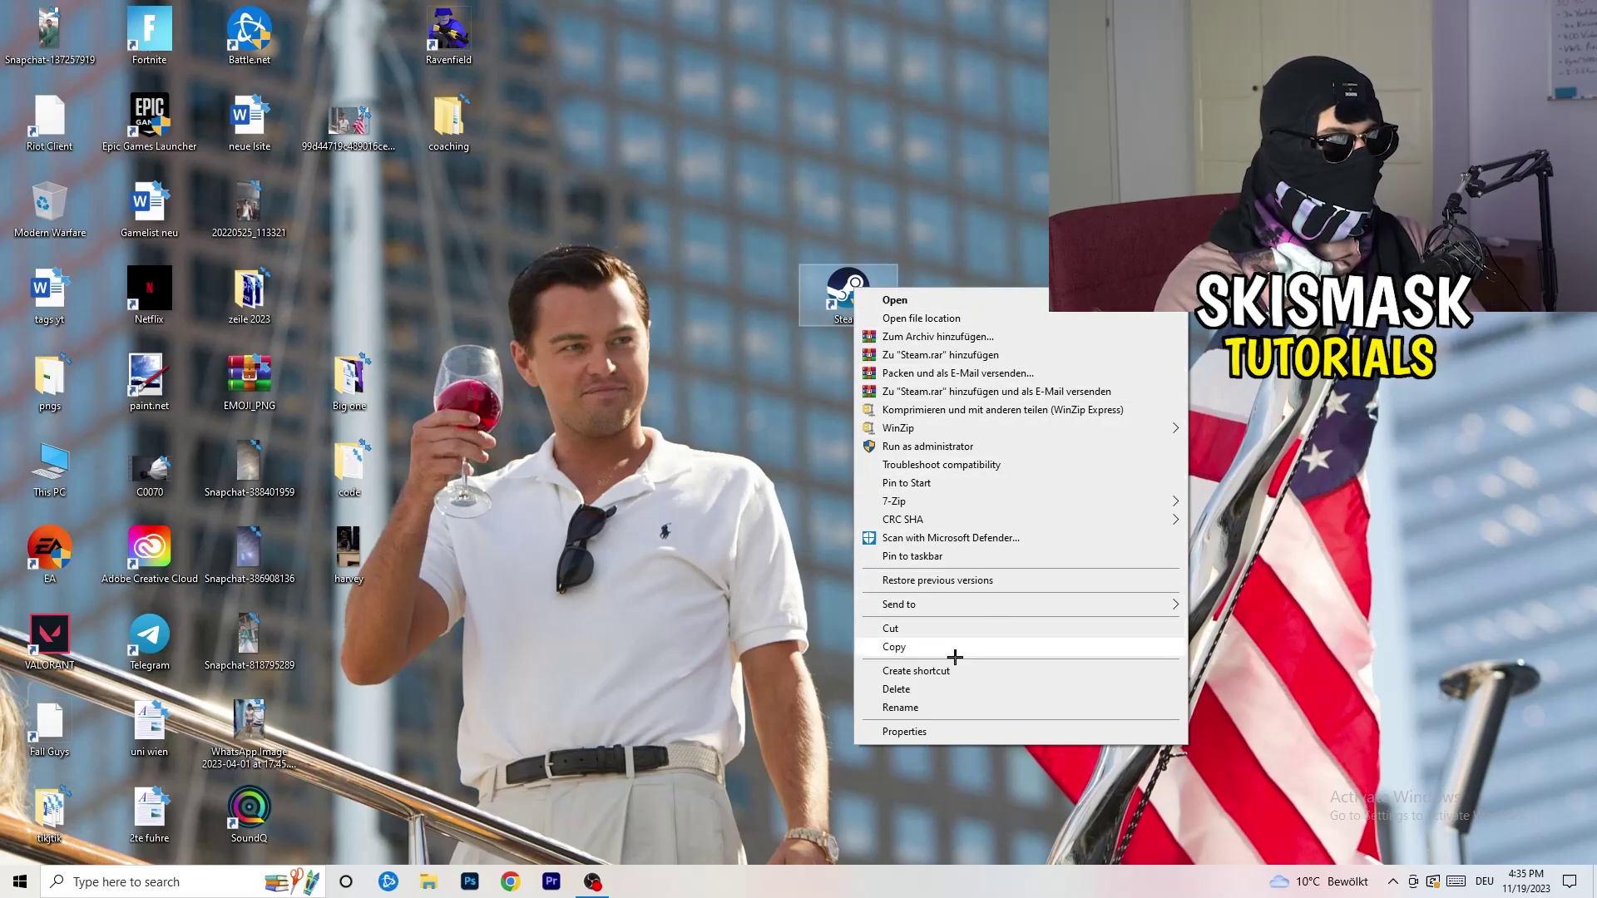
pyautogui.click(959, 734)
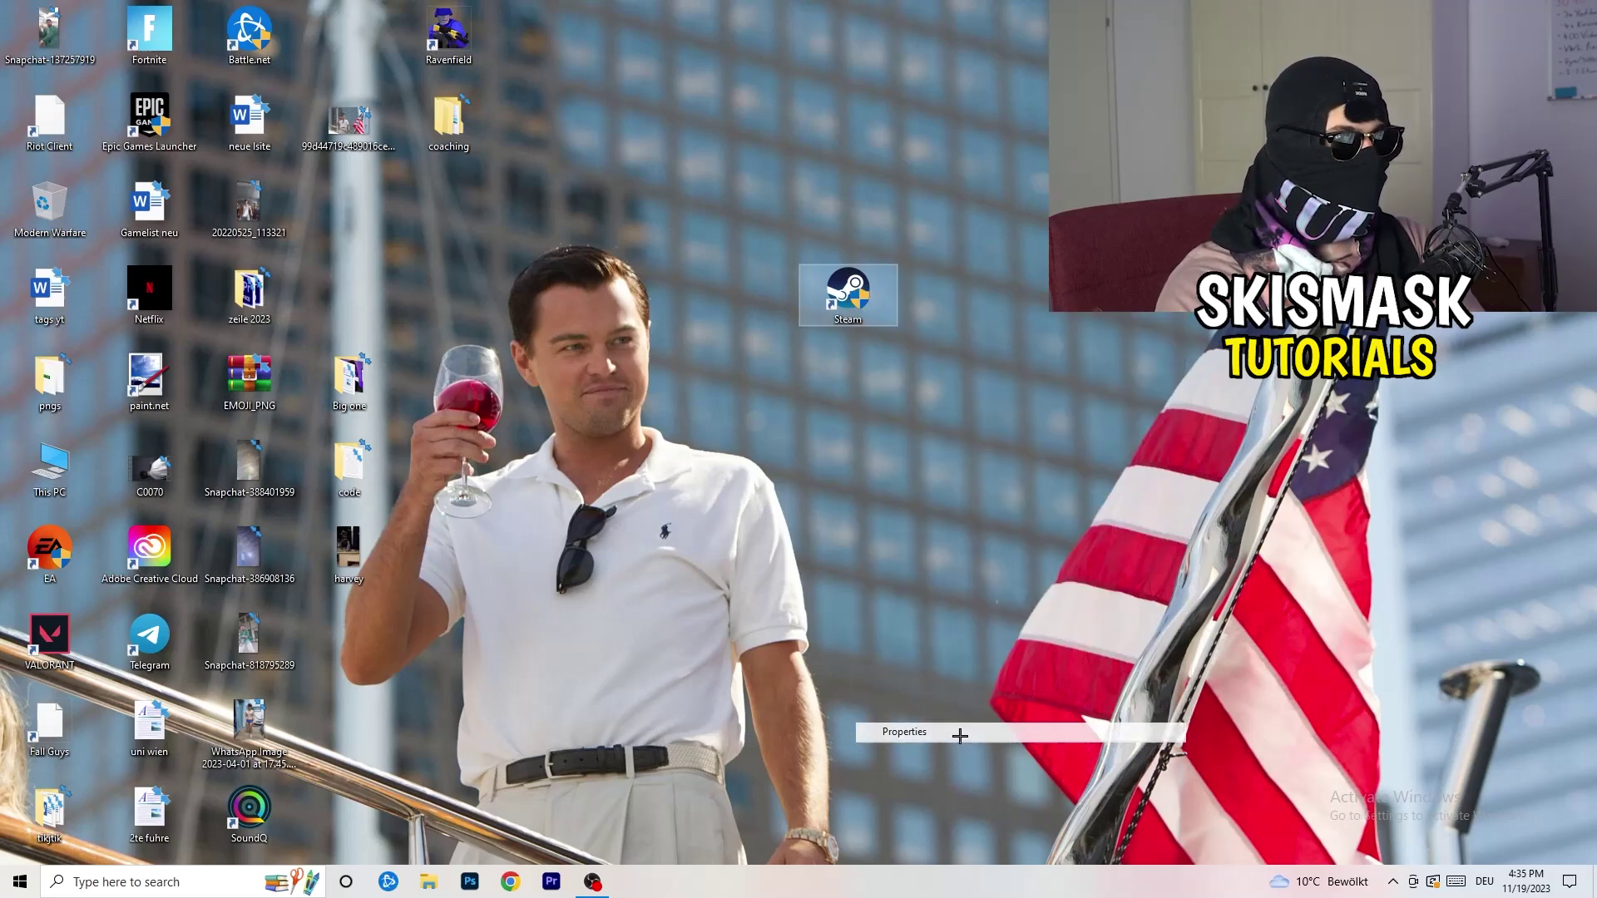
pyautogui.moveTo(939, 297); pyautogui.dragTo(705, 186)
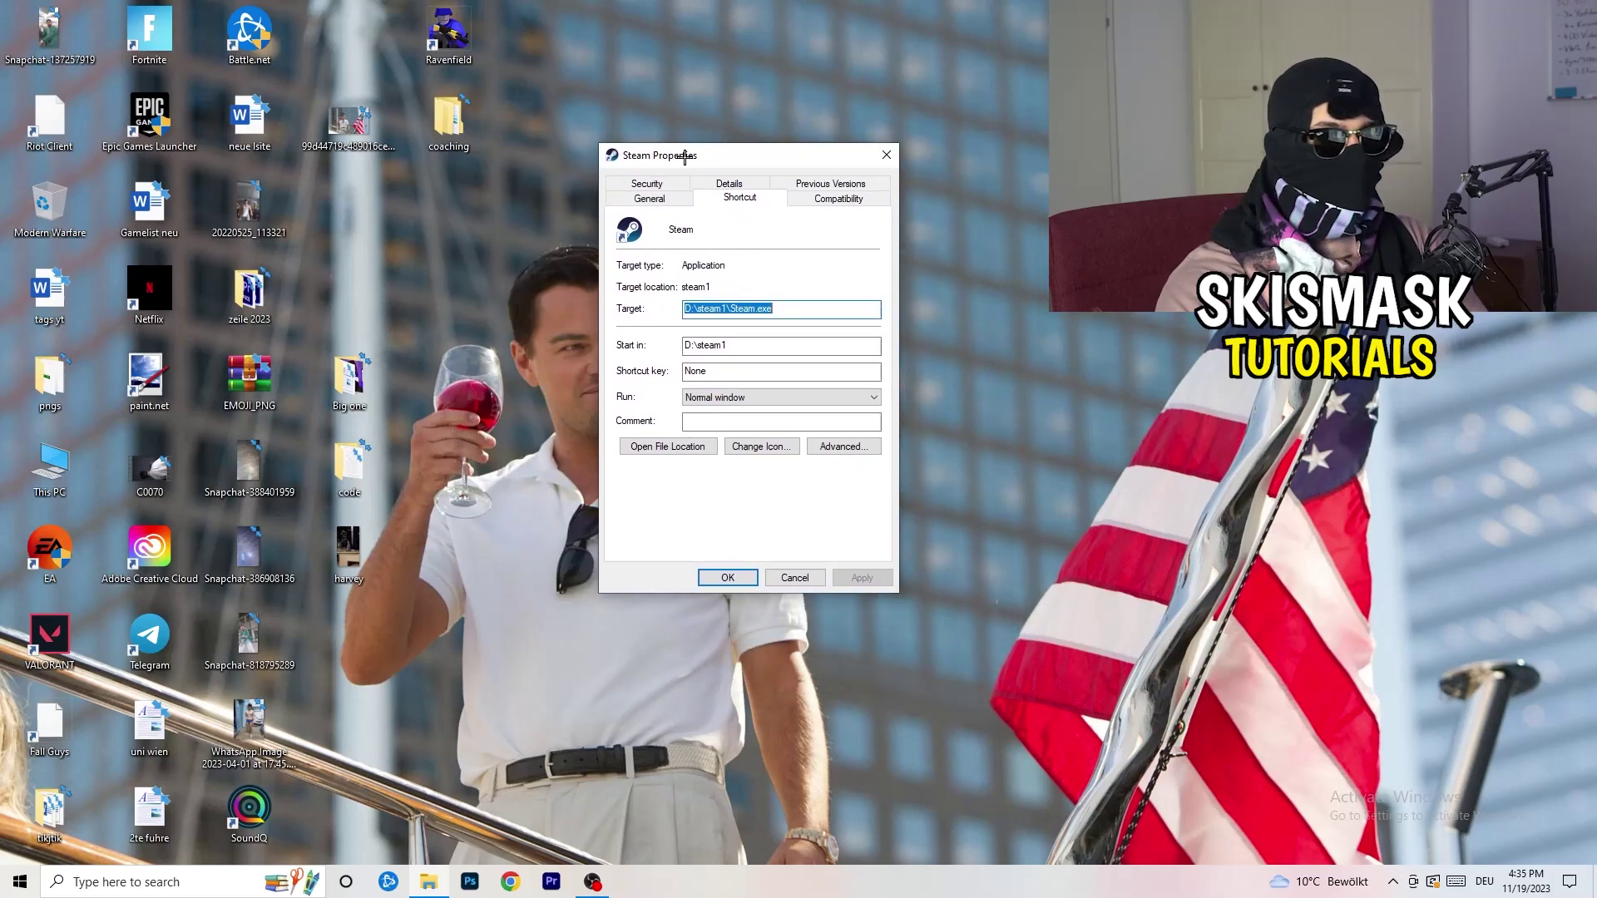
pyautogui.click(853, 197)
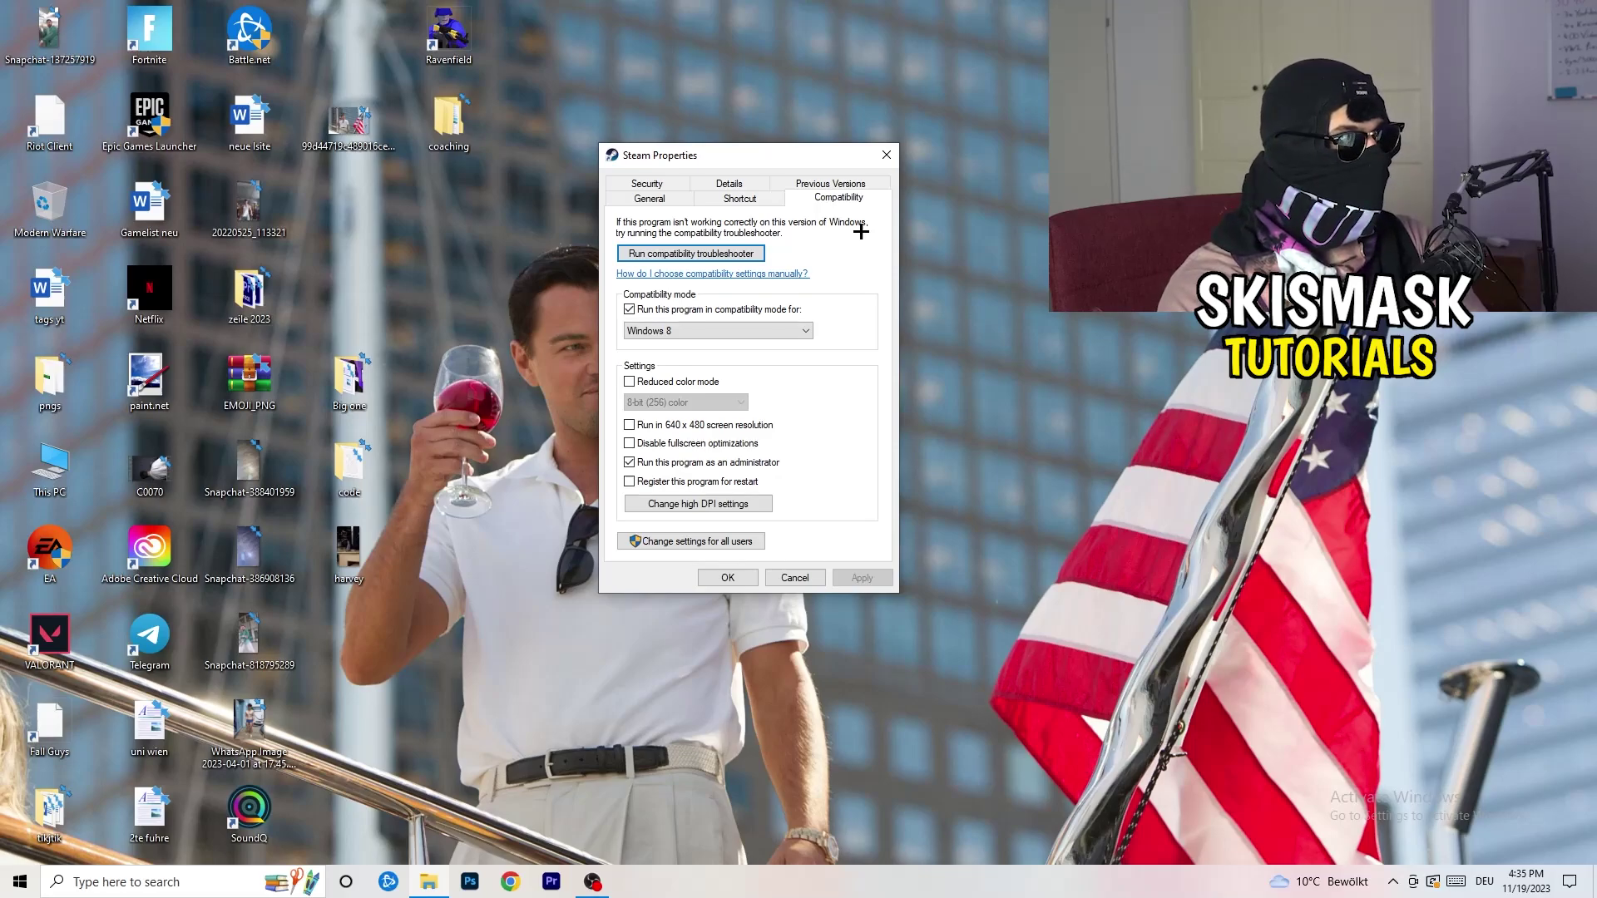
pyautogui.click(763, 326)
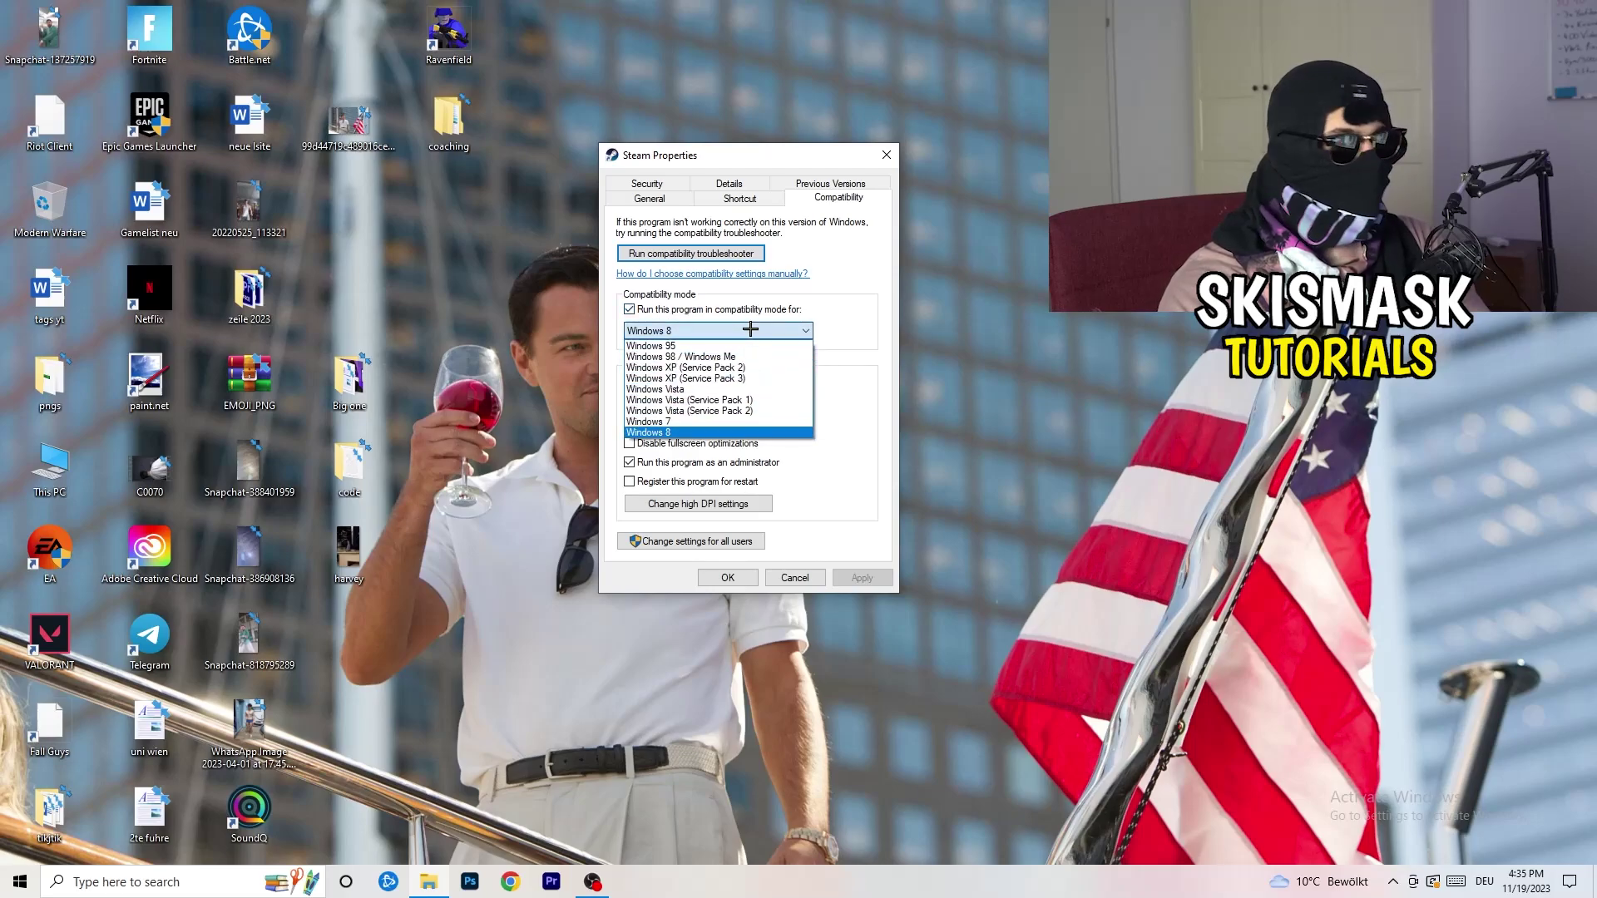
pyautogui.click(886, 318)
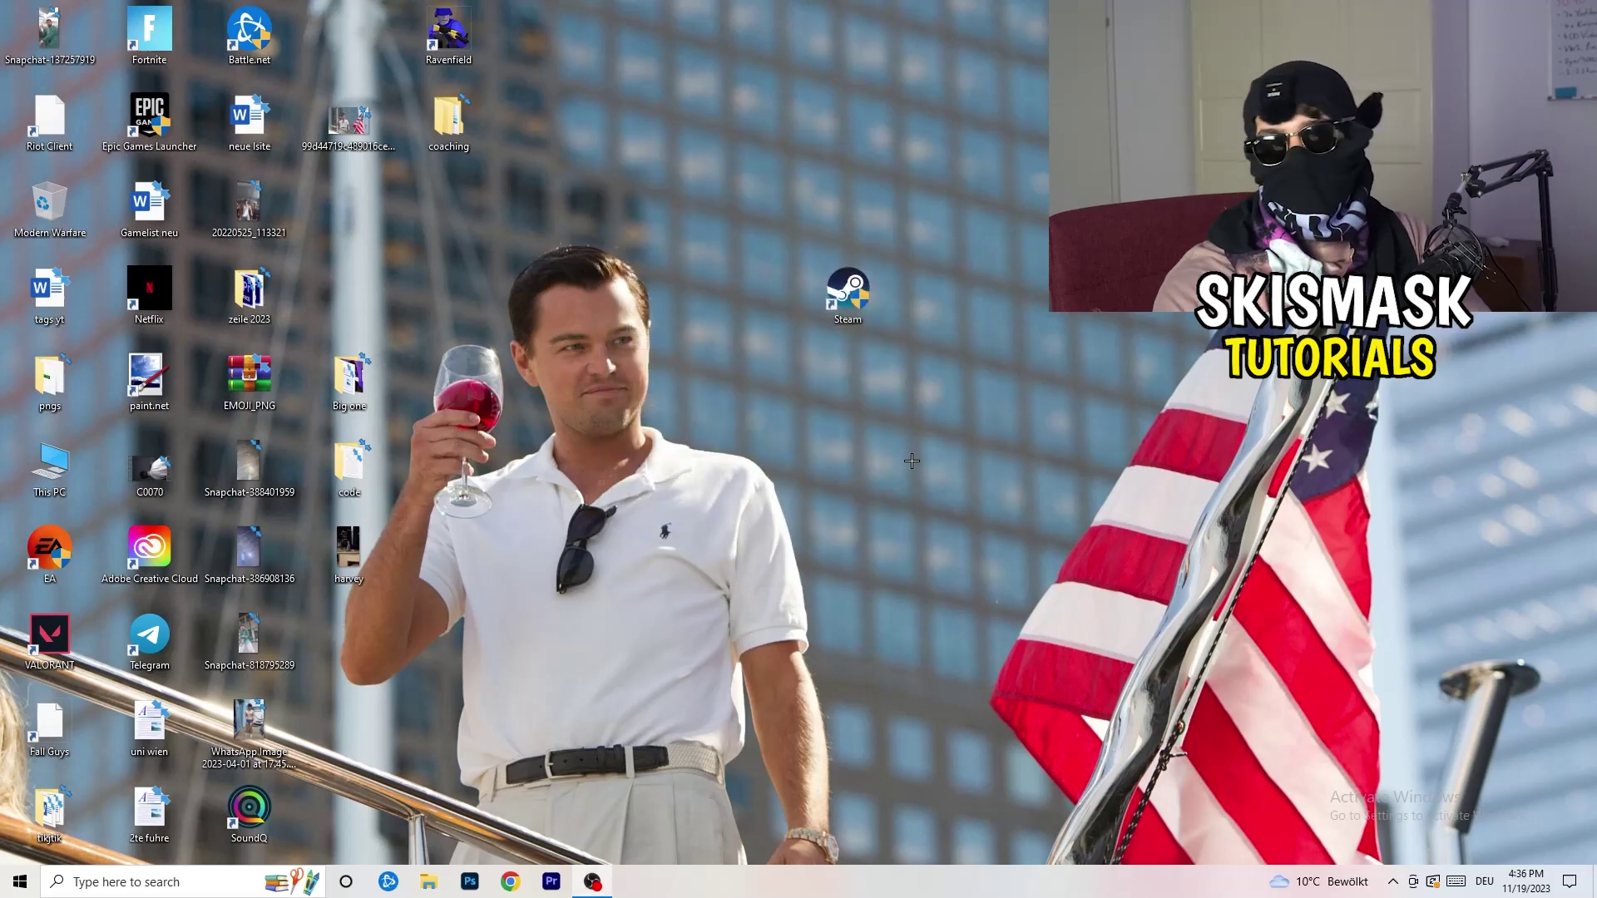
# - Confirm the Steam properties with OK and drag its icon further left
pyautogui.click(728, 577)
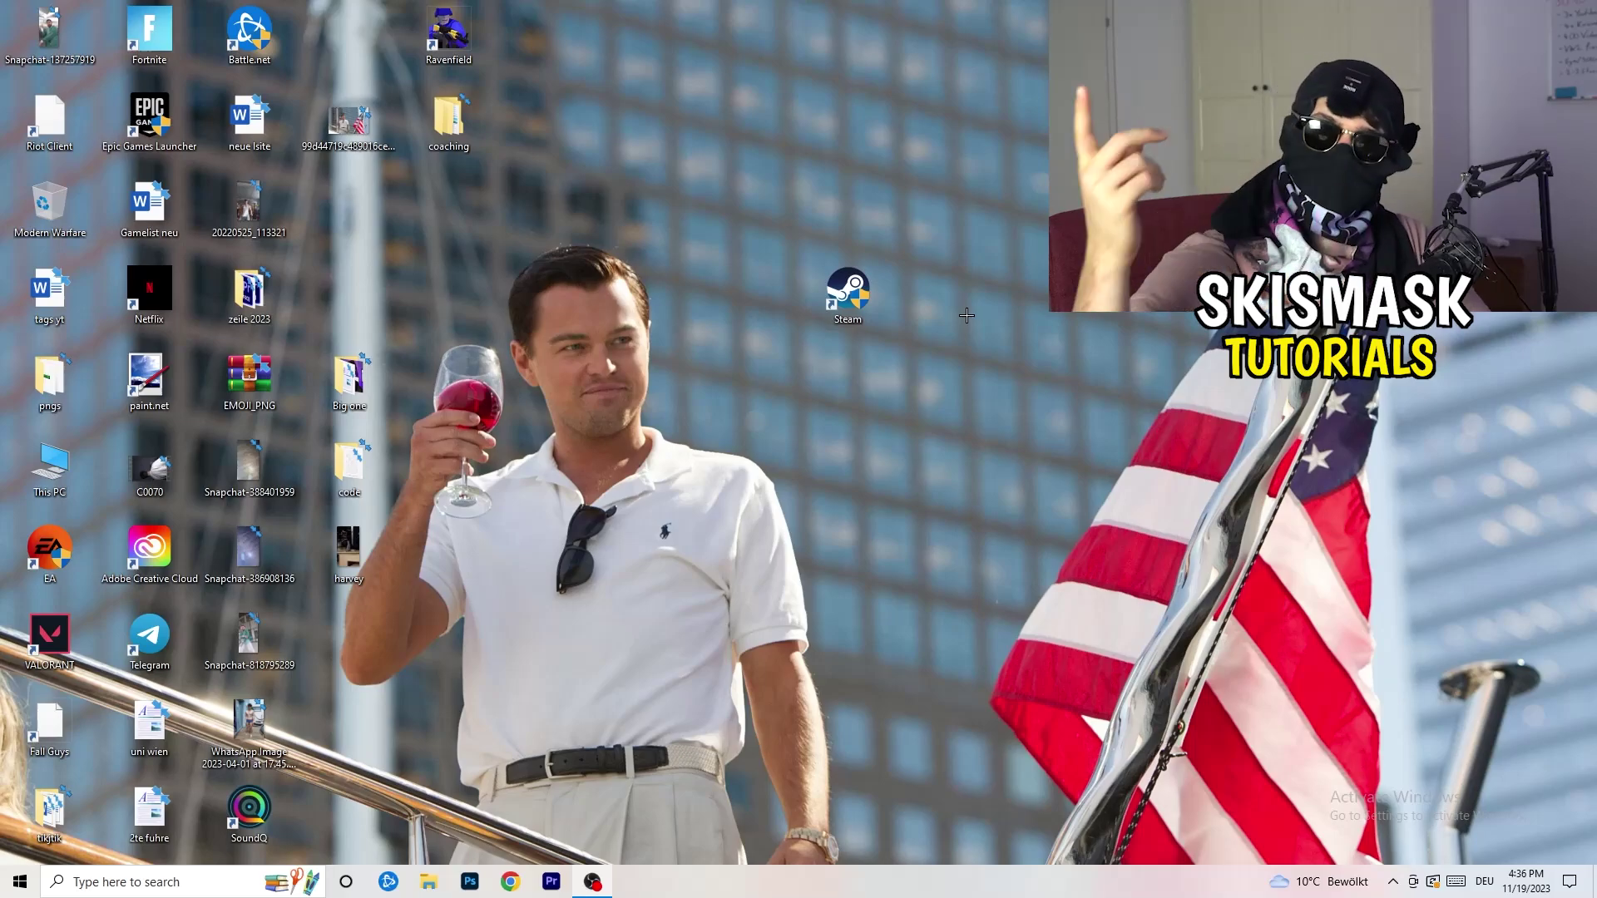
pyautogui.moveTo(848, 291); pyautogui.dragTo(748, 291)
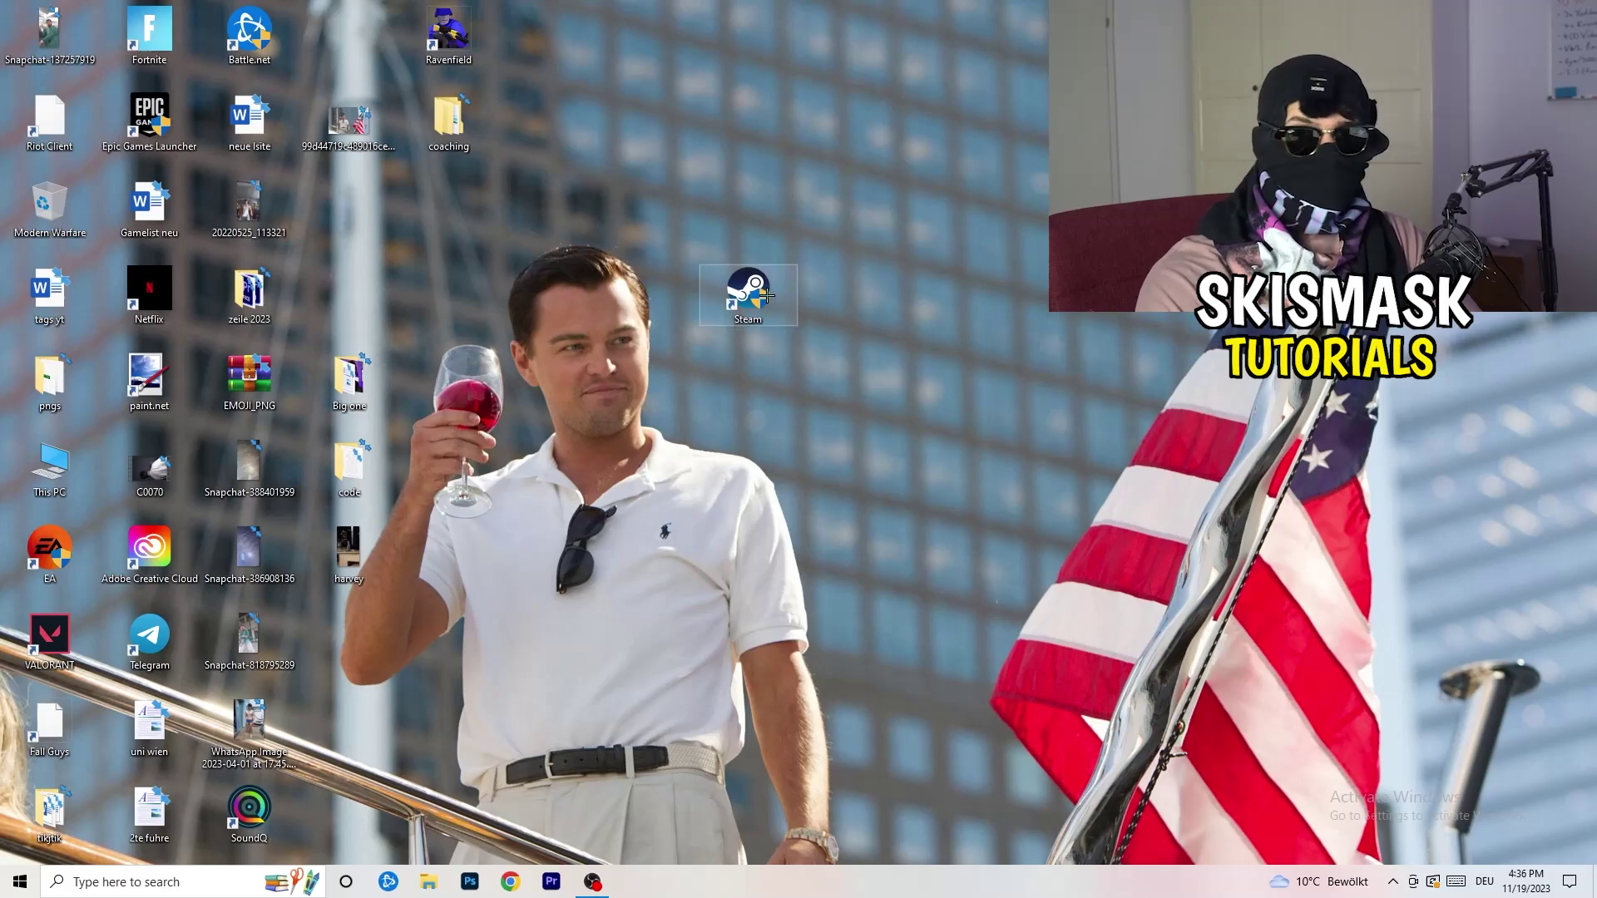
# - Move the Steam icon left and recheck its unchanged Compatibility settings
pyautogui.moveTo(765, 292); pyautogui.dragTo(552, 286)
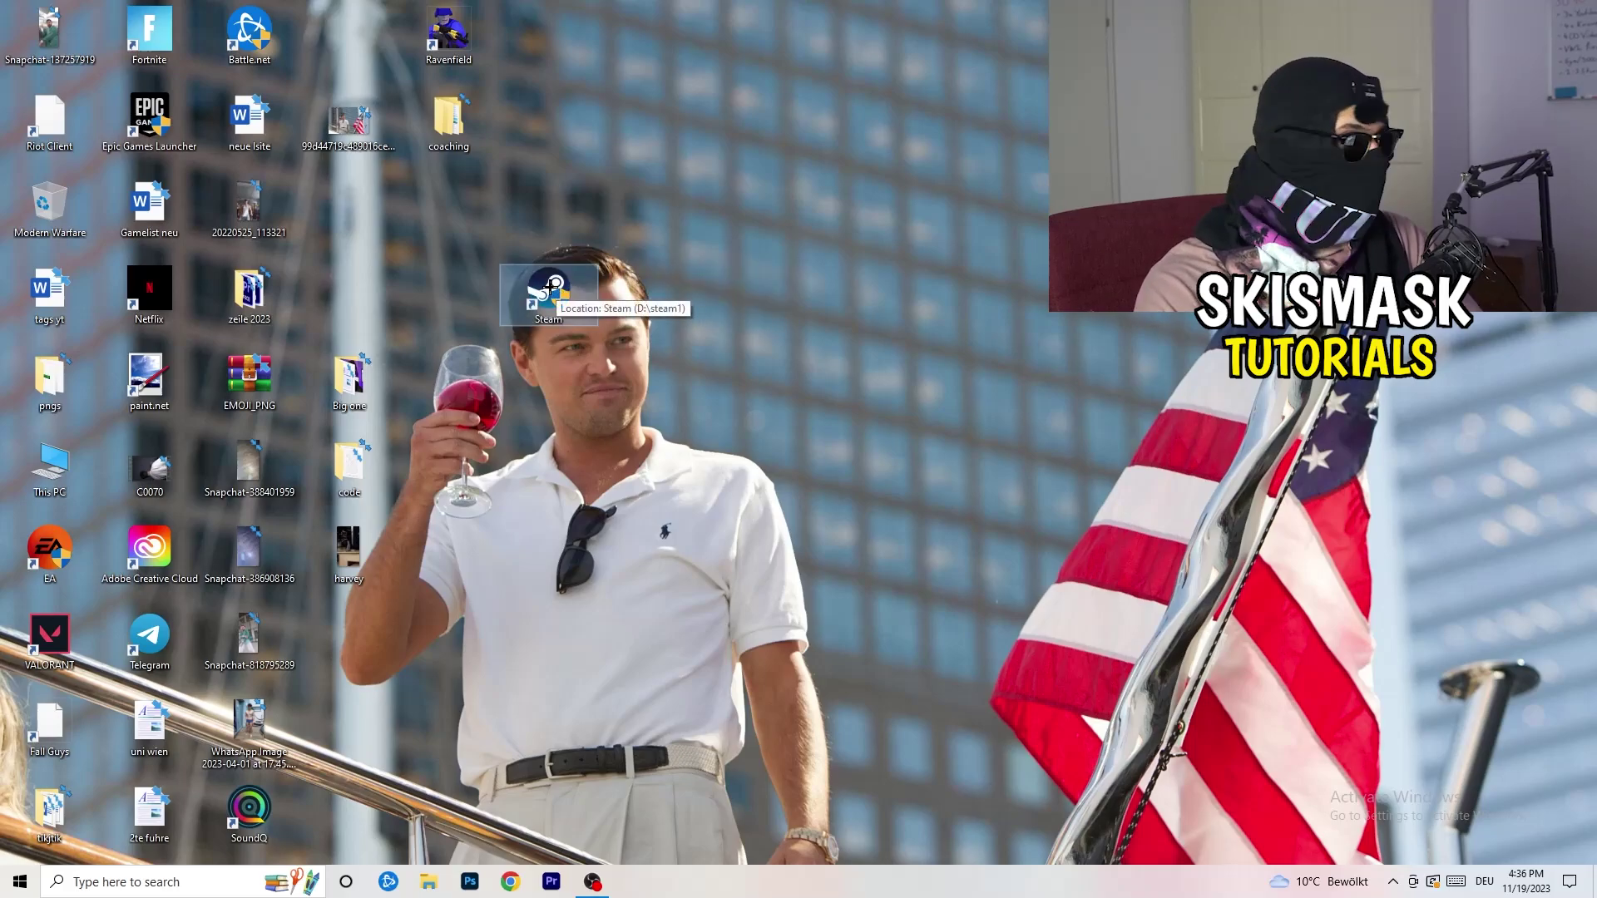
pyautogui.rightClick(551, 286)
pyautogui.click(630, 729)
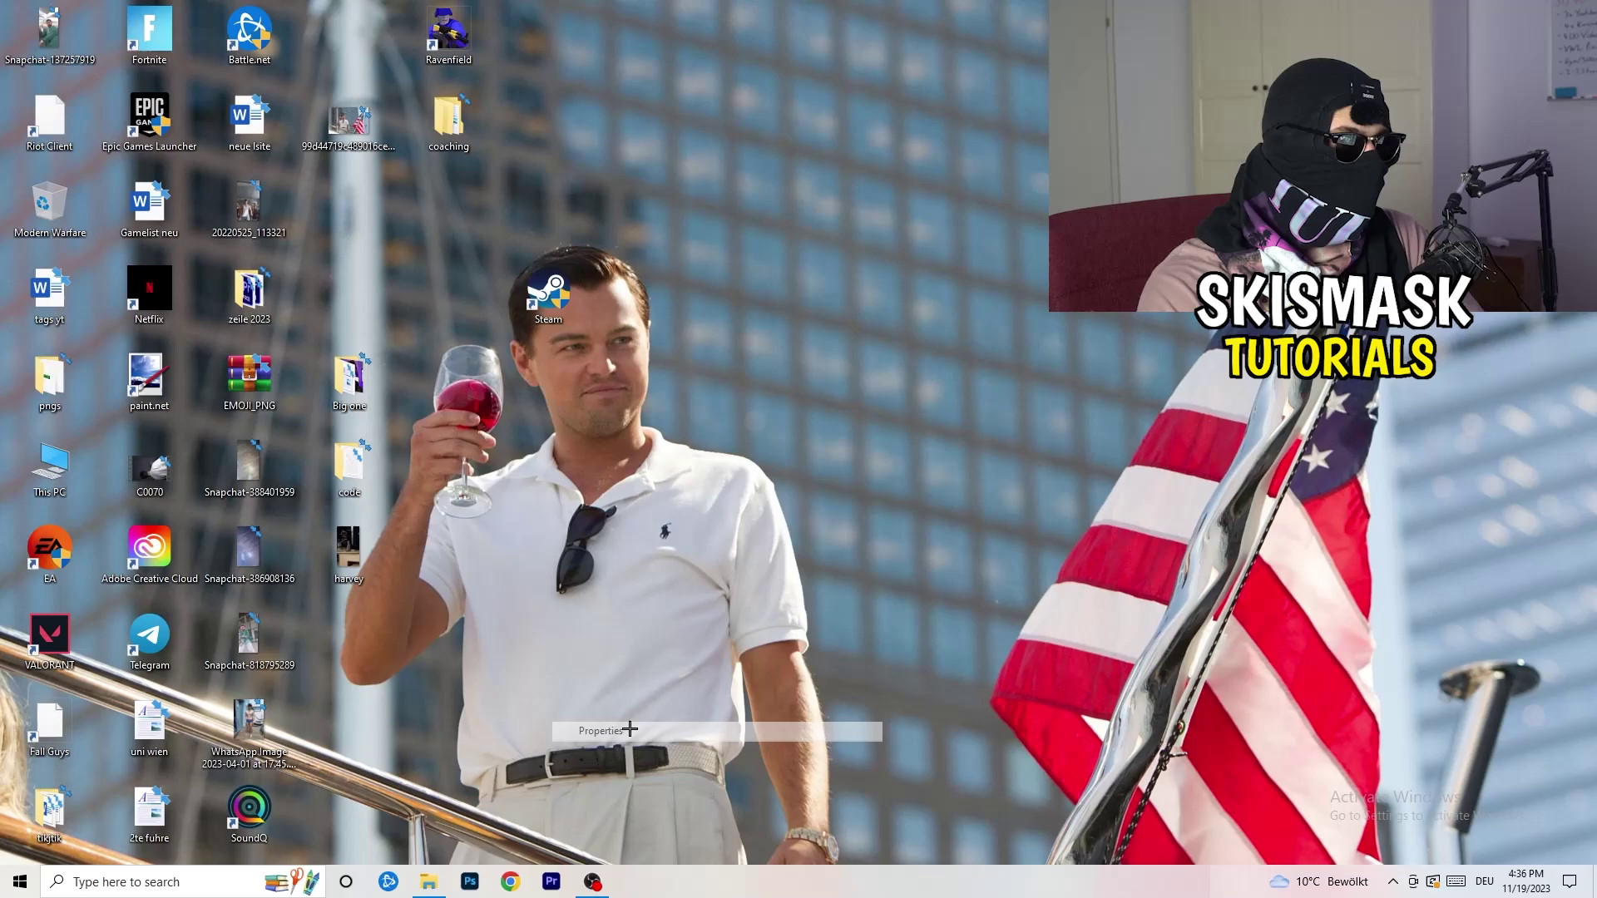
pyautogui.click(796, 341)
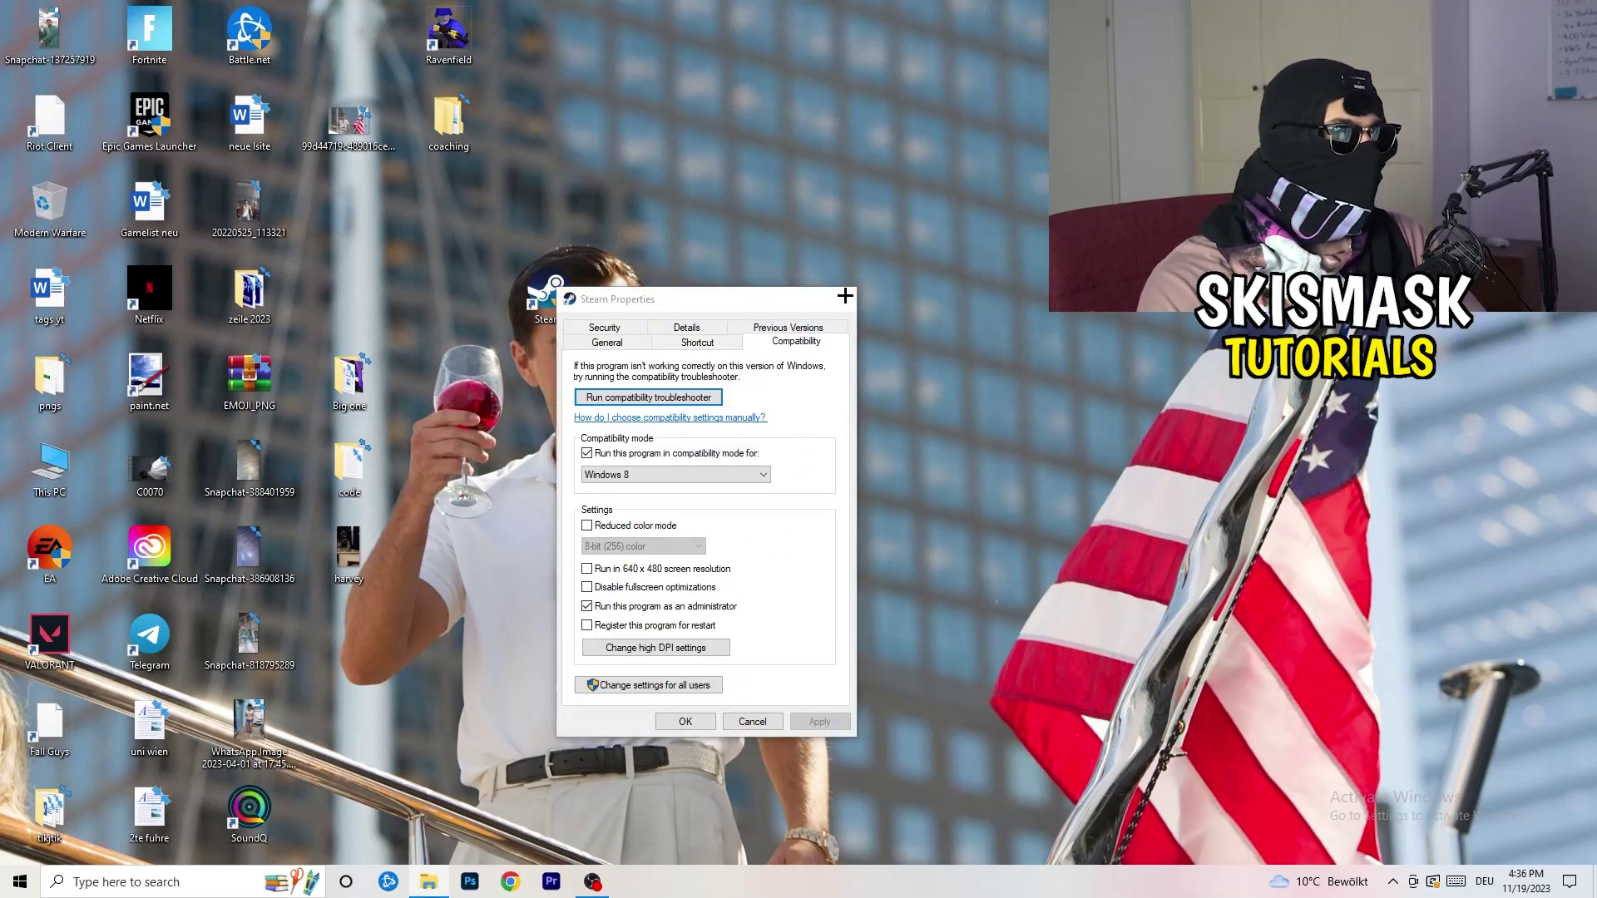
pyautogui.click(844, 298)
pyautogui.click(856, 148)
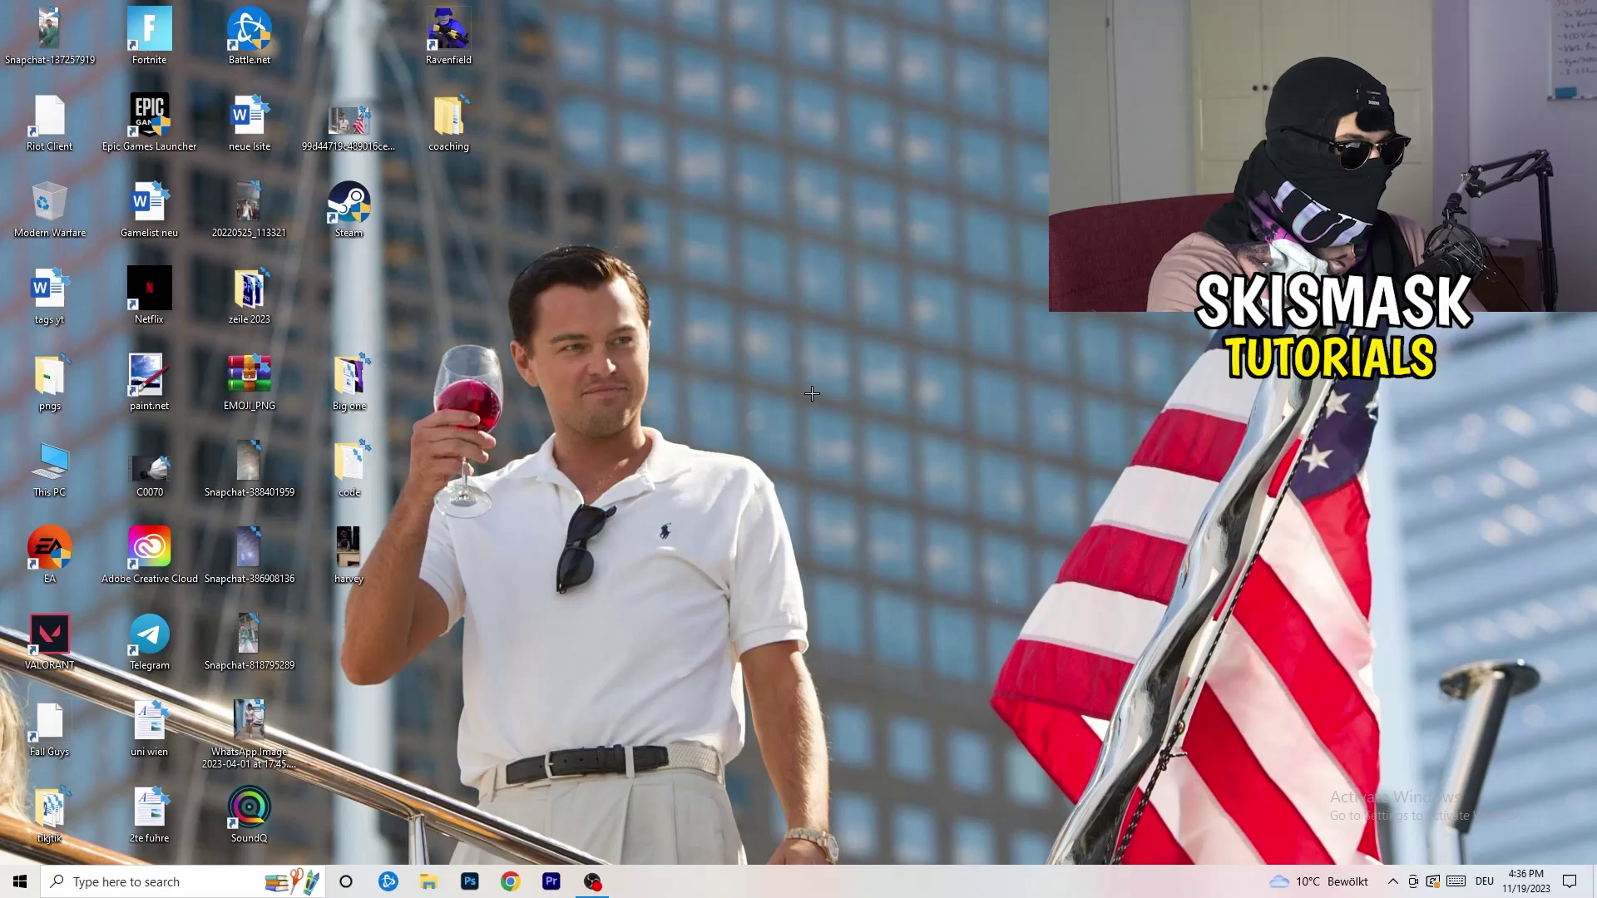
# - Launch Task Manager from the taskbar's right-click menu
pyautogui.moveTo(812, 882)
pyautogui.mouseDown()
pyautogui.moveTo(512, 241)
pyautogui.moveTo(666, 619)
pyautogui.mouseUp()
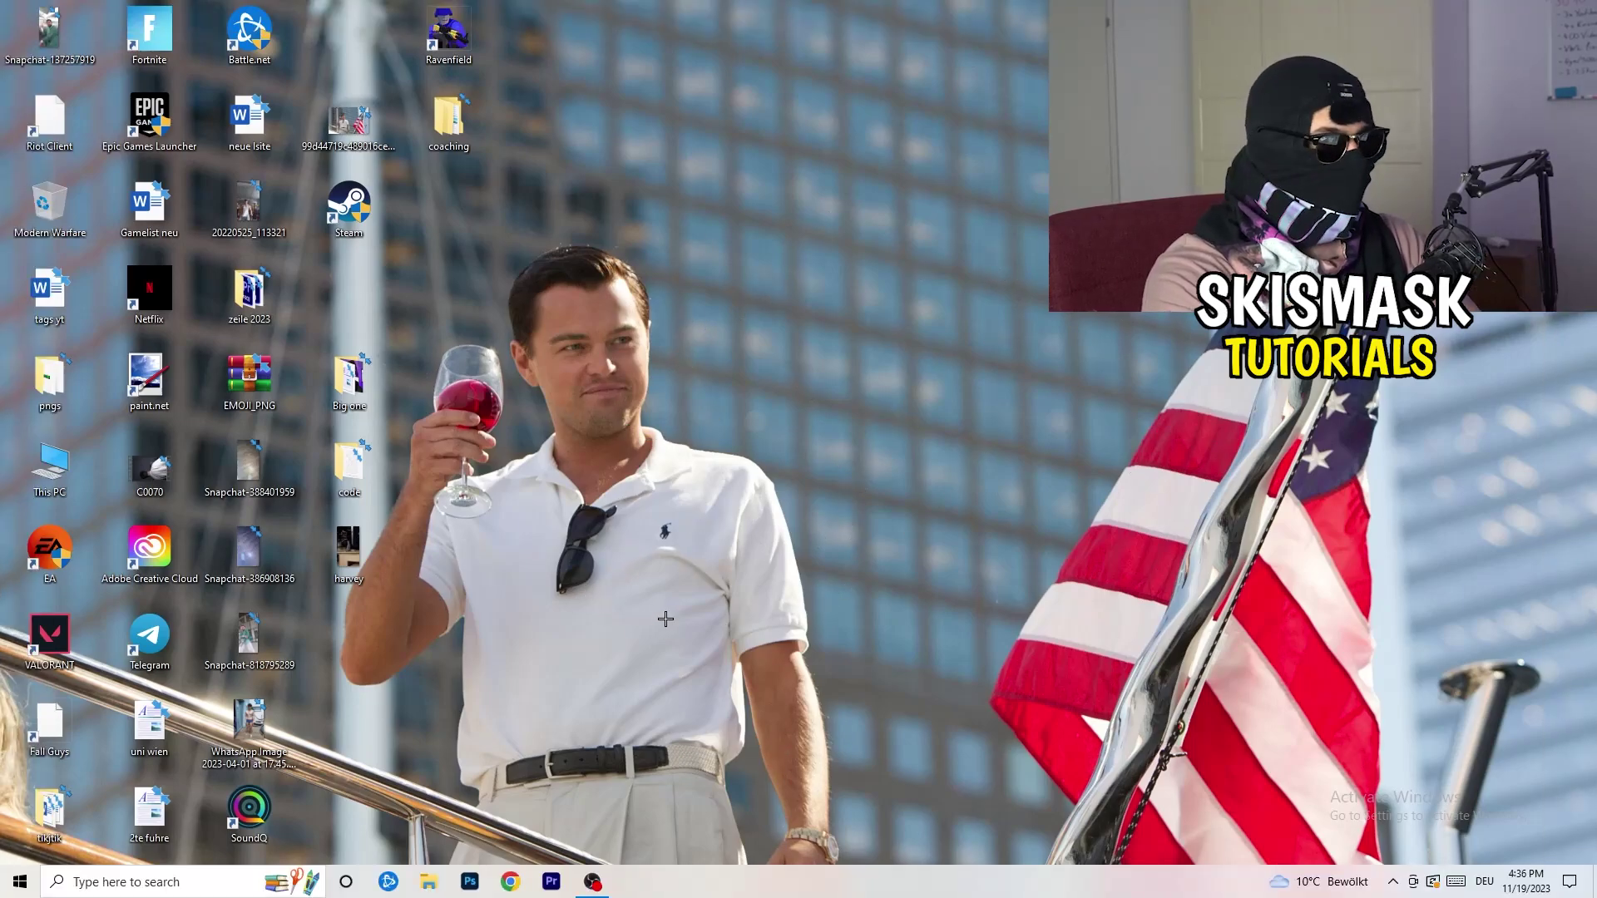
pyautogui.rightClick(854, 883)
pyautogui.click(926, 801)
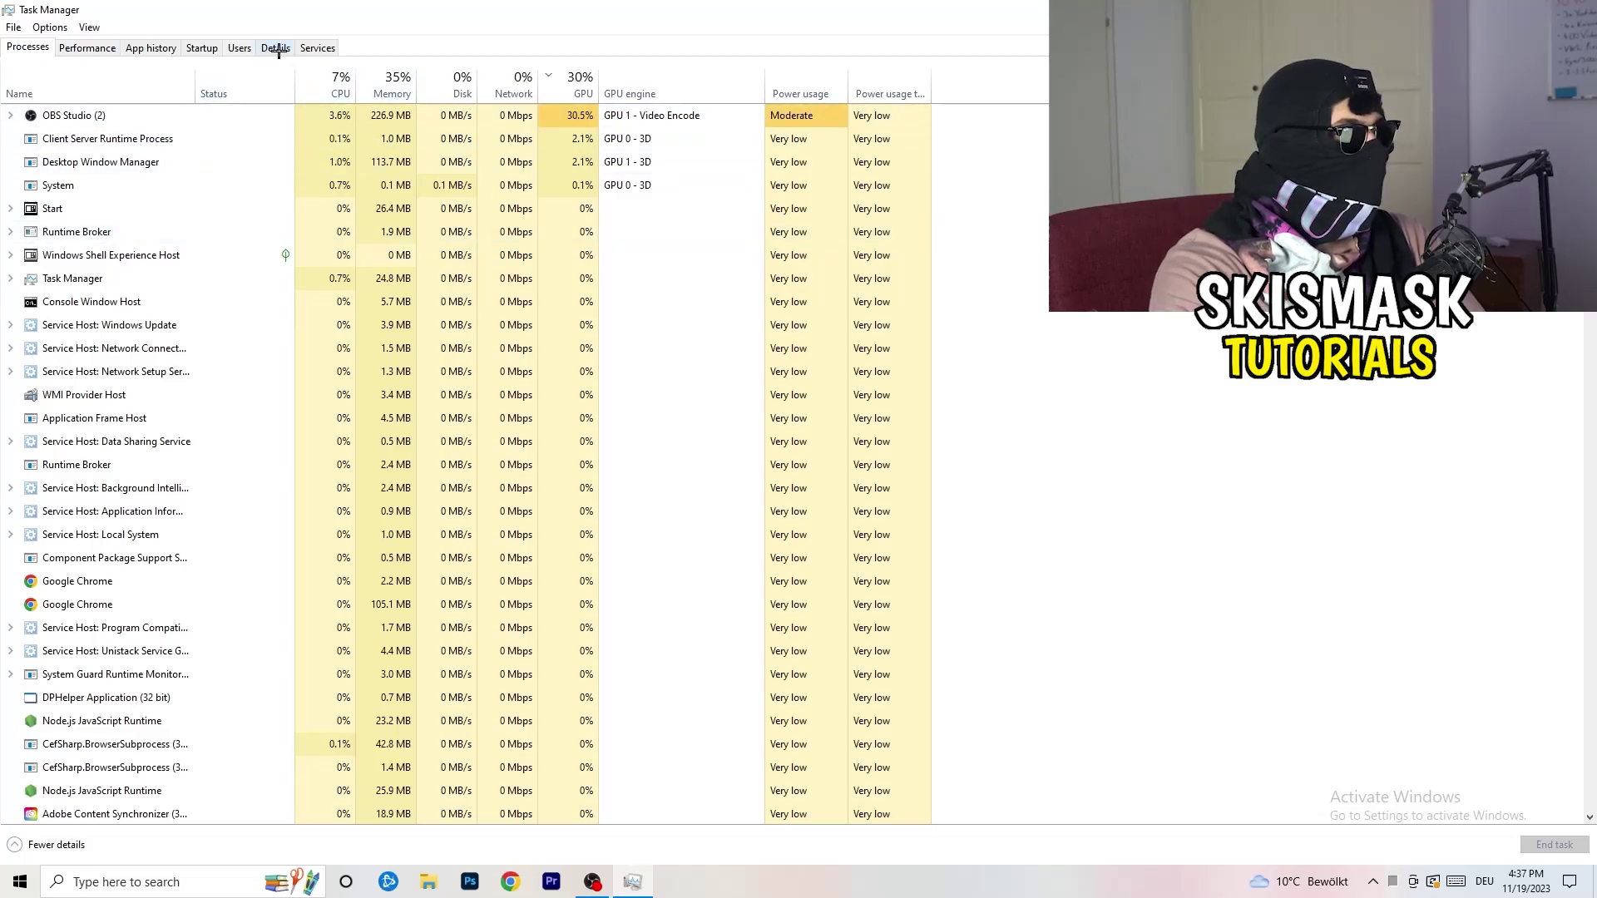
# - Switch Task Manager to the Details tab listing processes with PIDs and status
pyautogui.click(276, 48)
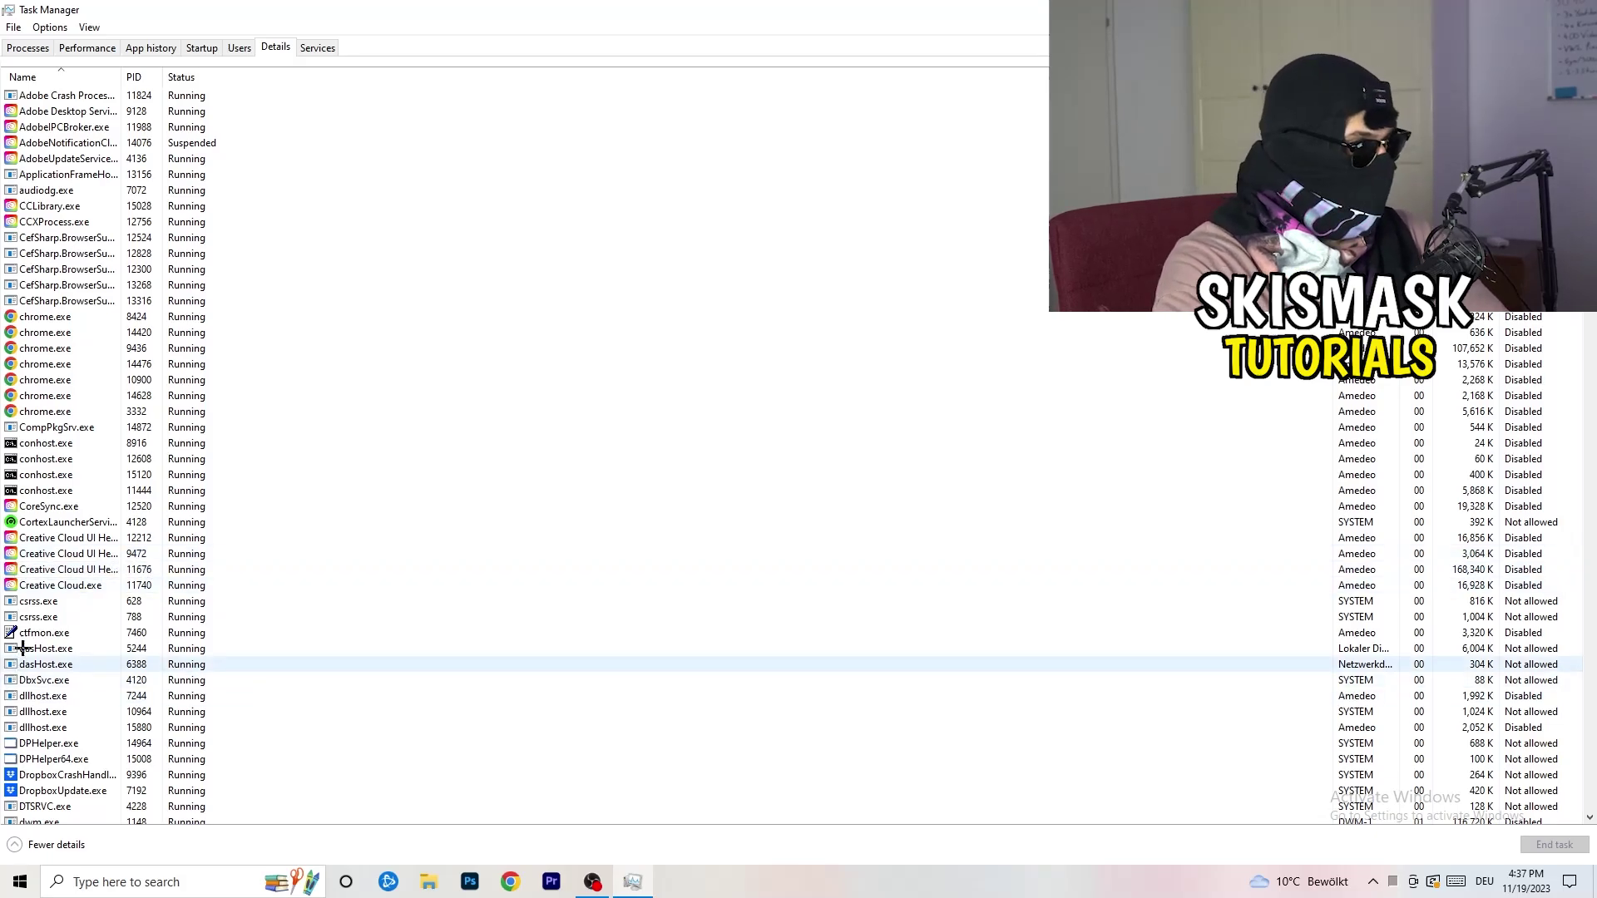
# - Show the context menu with priority settings for the Creative Cloud UI Helper.exe process in Task Manager
pyautogui.rightClick(48, 553)
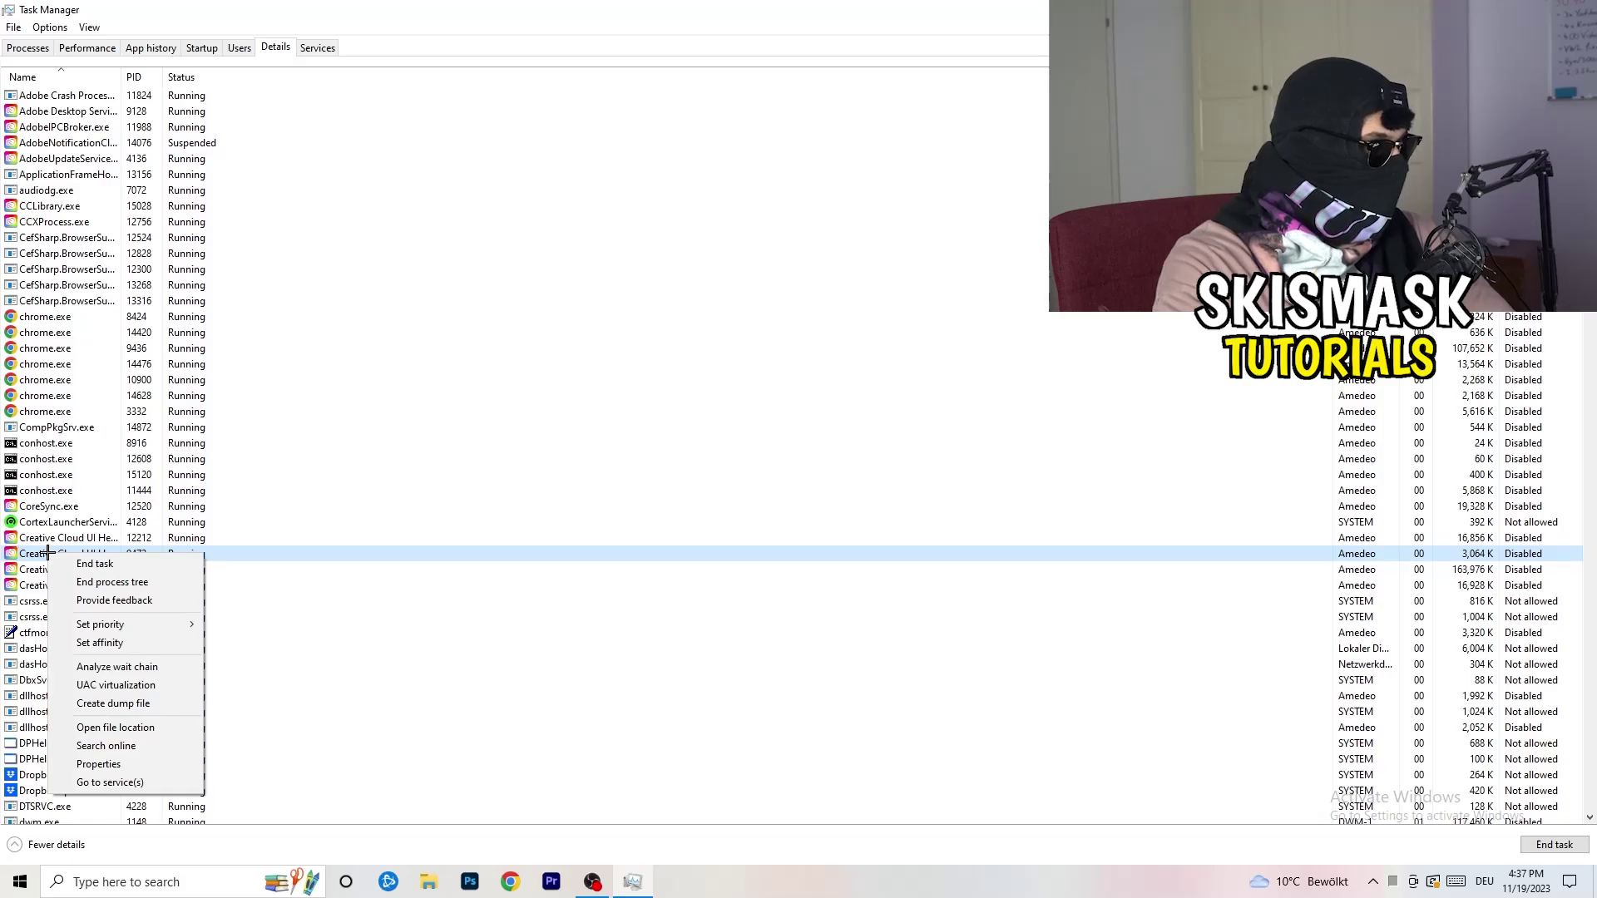